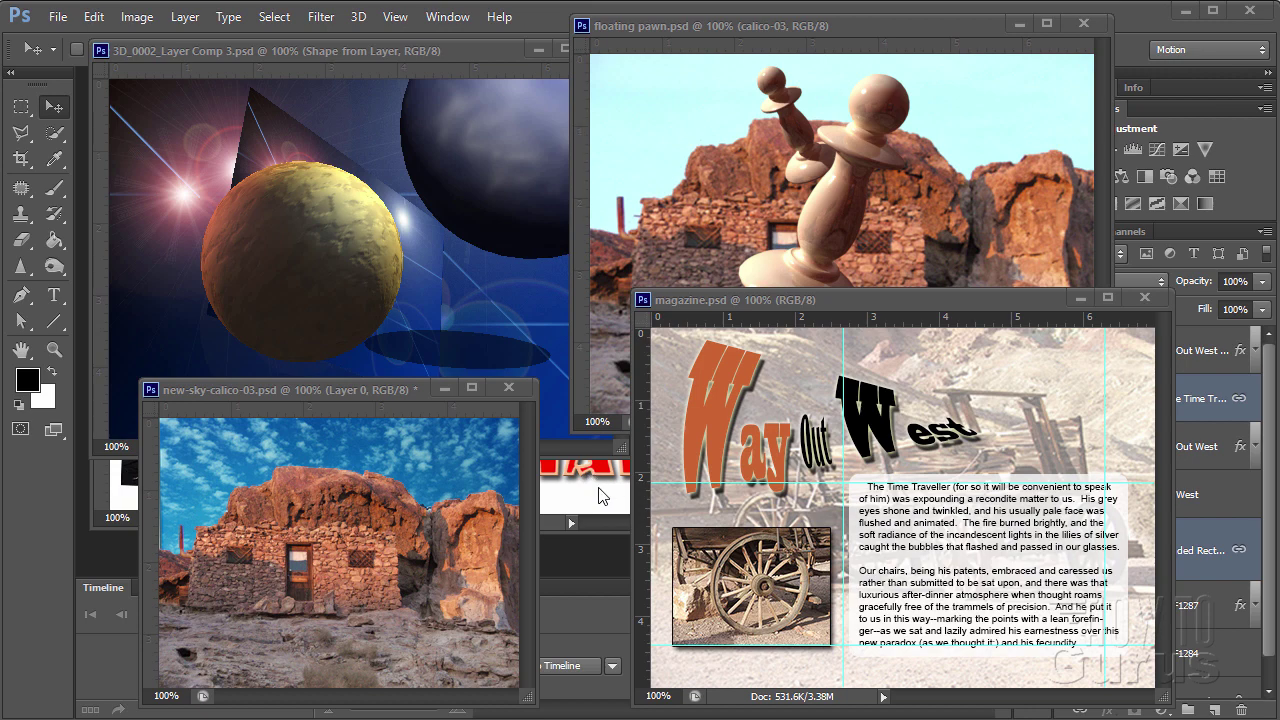
Bring the paint house 2.psd document with the blue-painted middle house to the front.
left_click(600, 496)
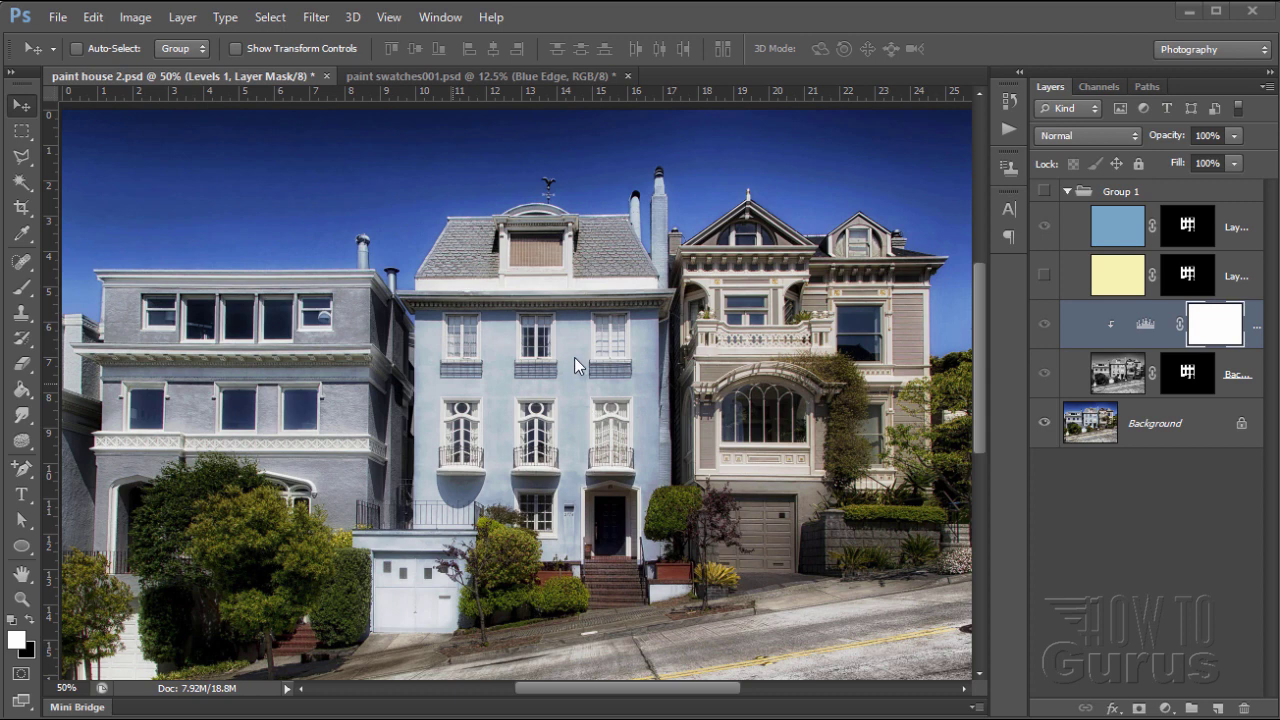
Toggle Group 1's blue repaint on and off, leaving Group 1 hidden and collapsed.
left_click(1044, 192)
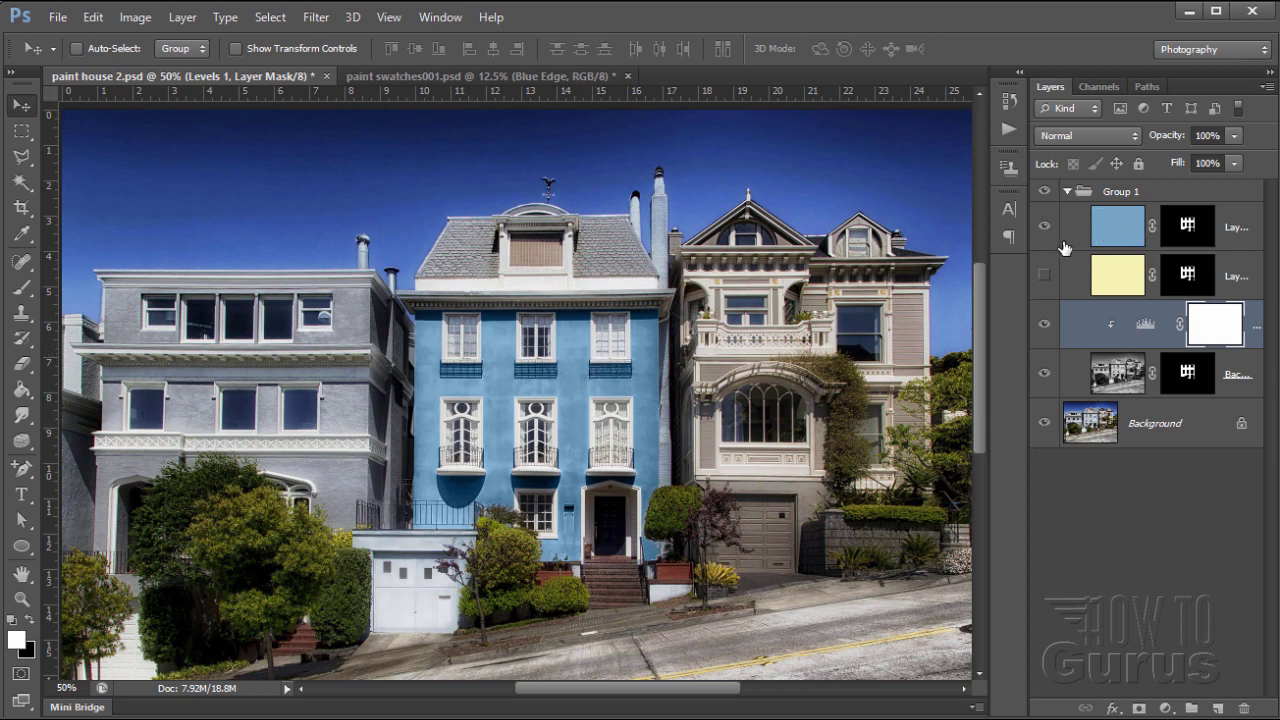
left_click(1045, 192)
left_click(1075, 200)
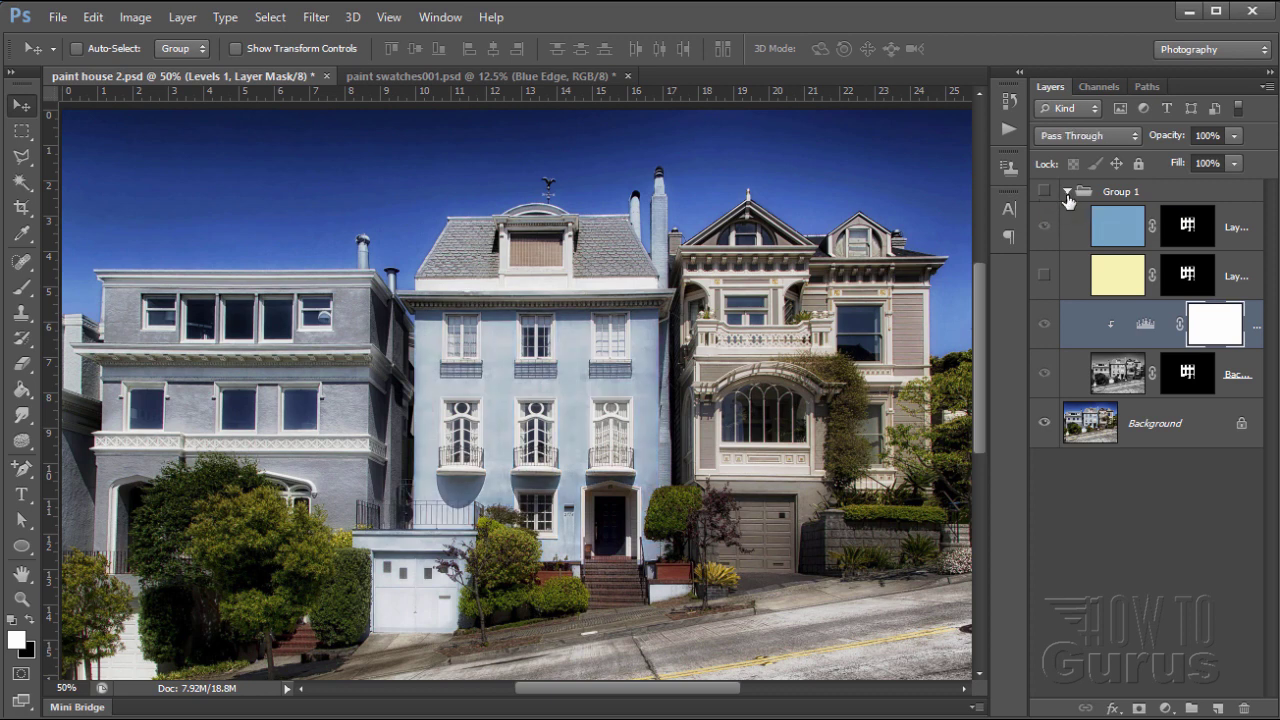
left_click(1067, 191)
Select the Background layer, zoom to 100% on the middle house, and pick the Lasso tool.
left_click(1100, 234)
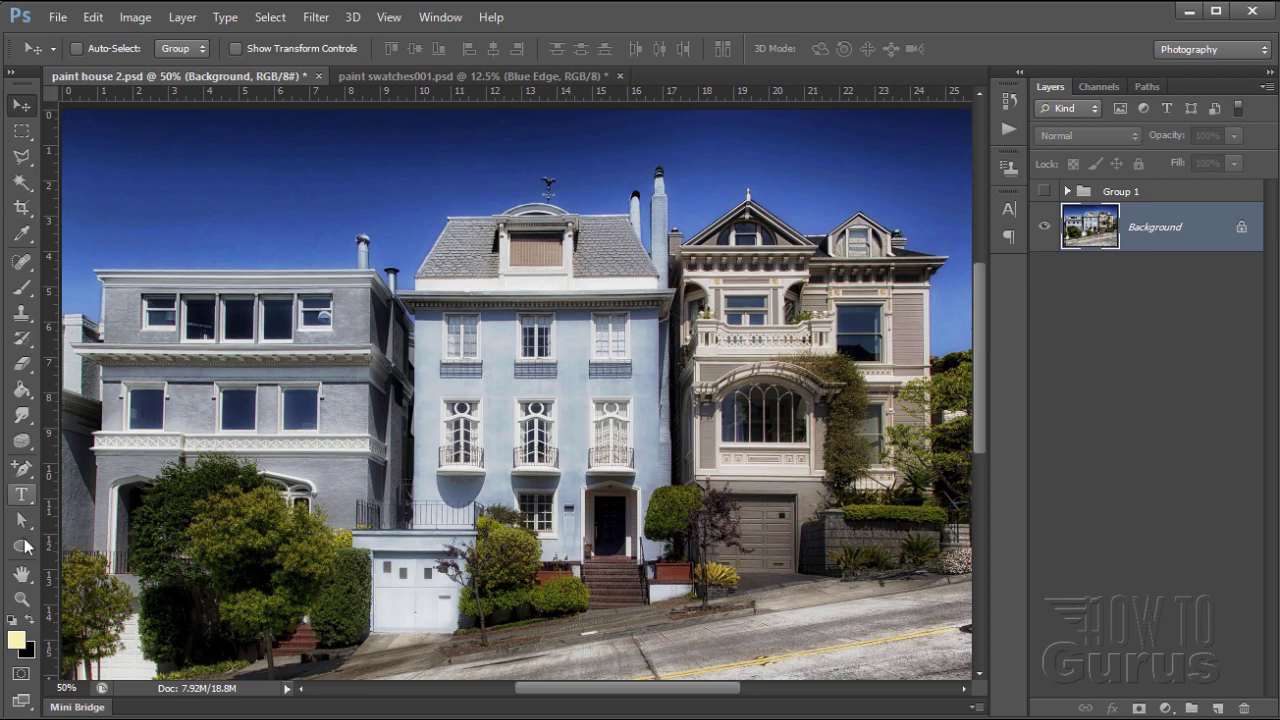
left_click(21, 598)
left_click(462, 440)
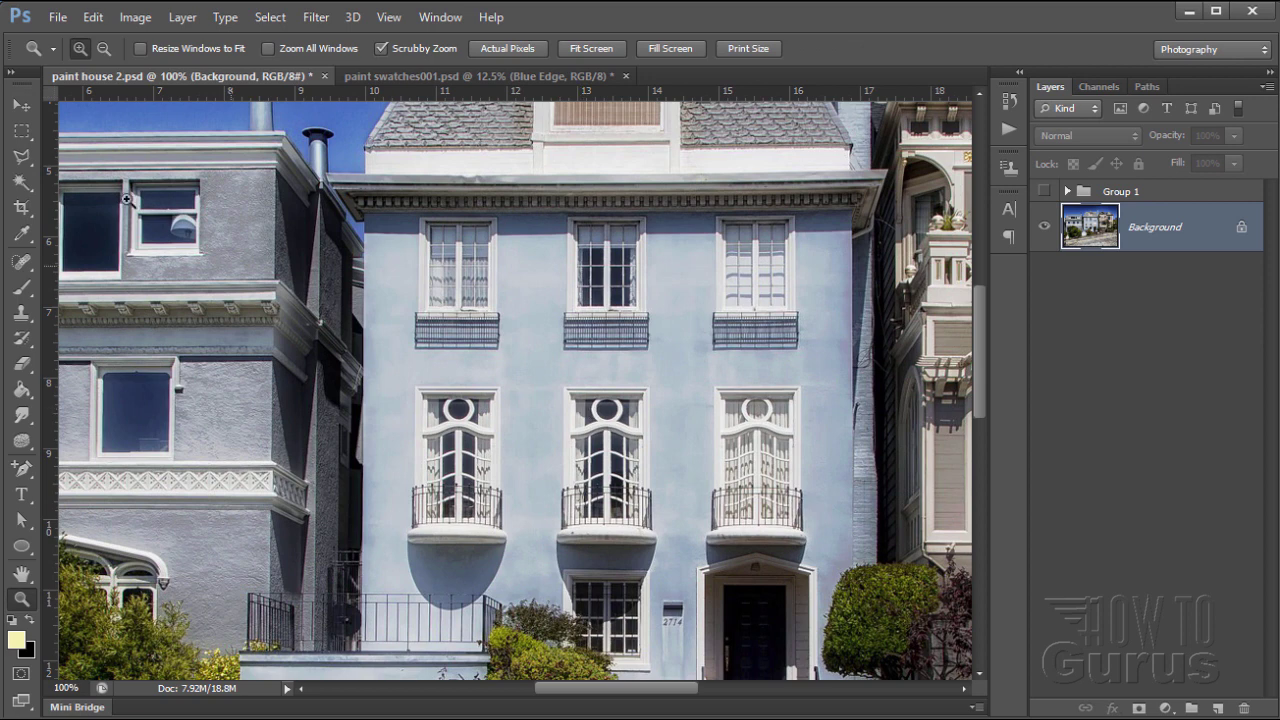
left_click(21, 104)
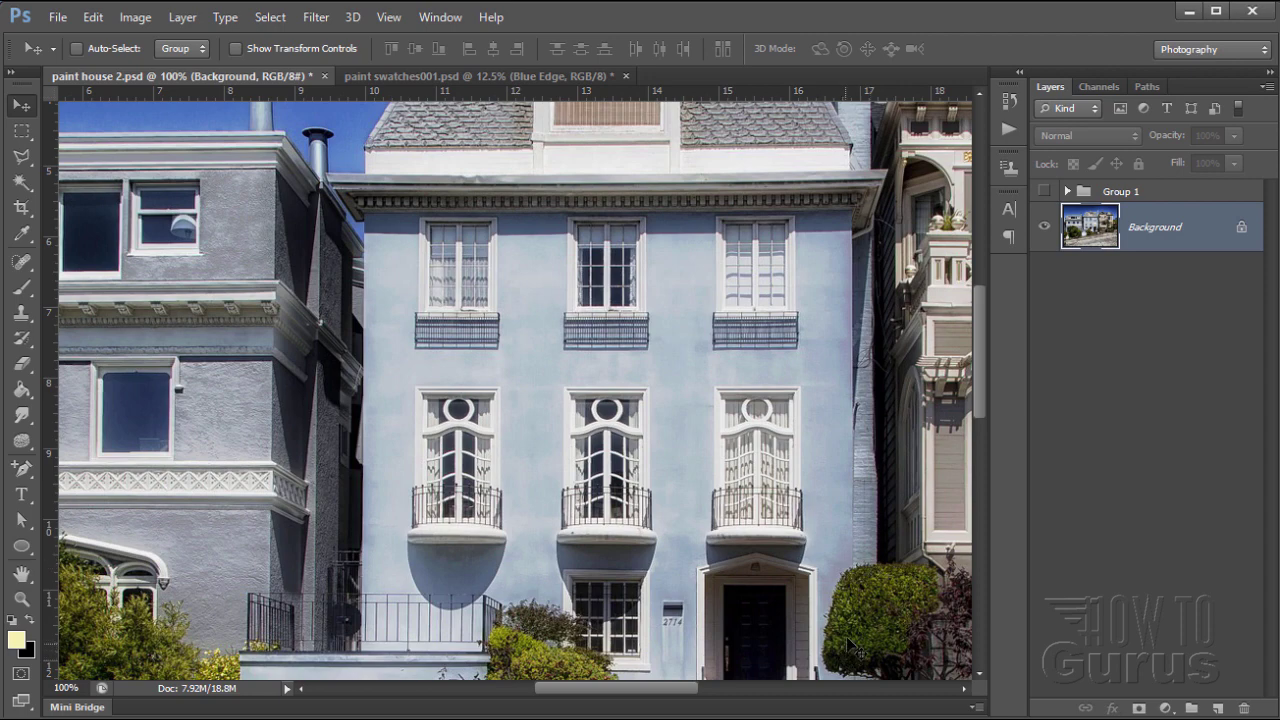
scroll(854, 660, "down", 2)
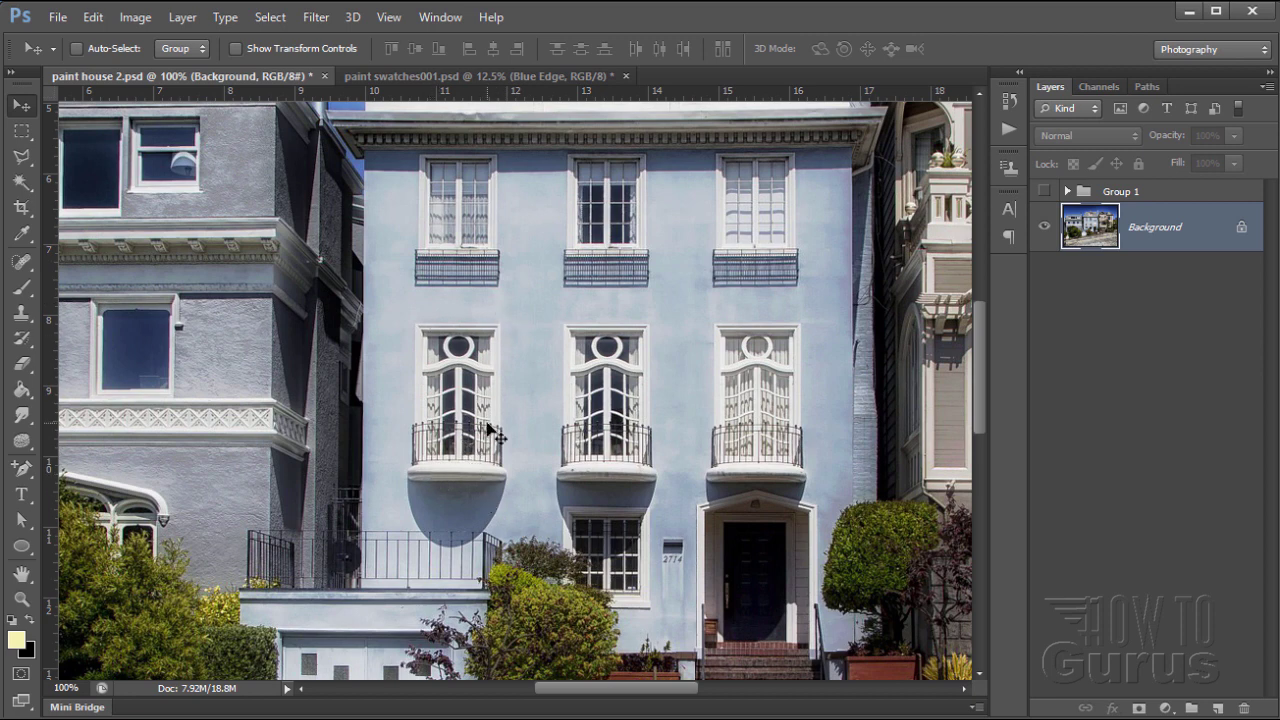
left_click(24, 158)
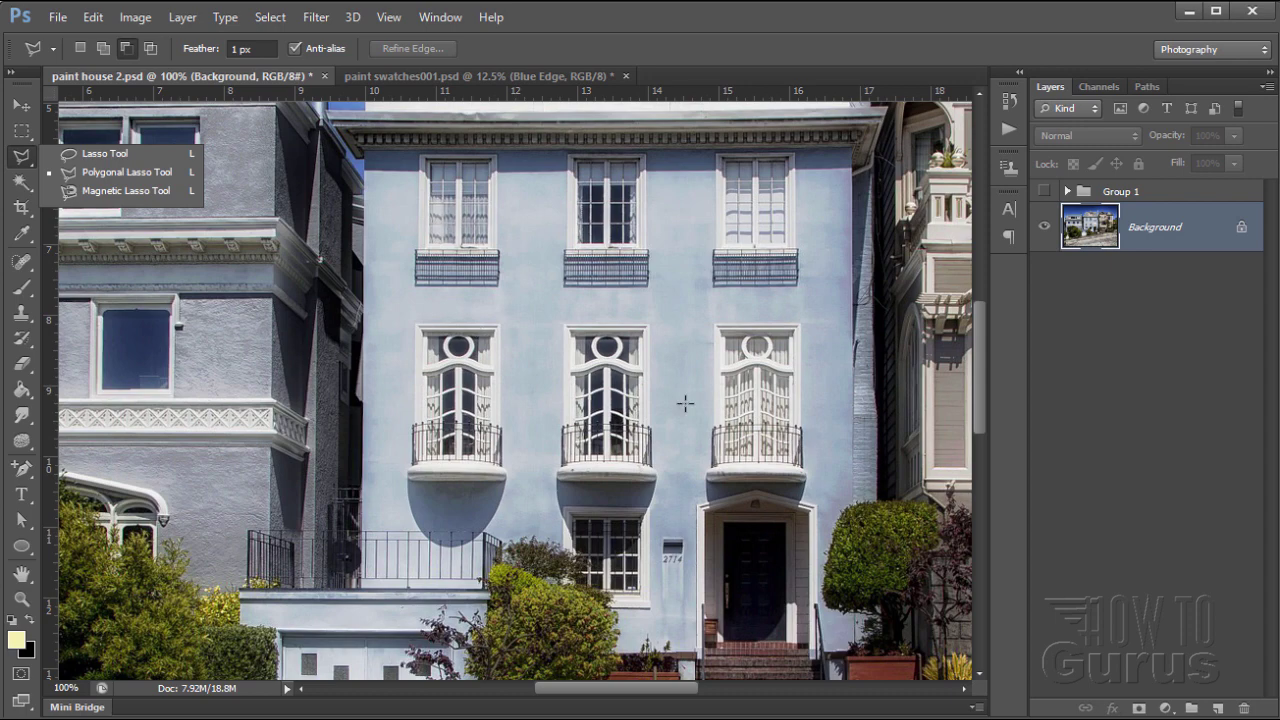
Load the saved 'house' channel as a selection of the middle house's walls.
left_click(21, 104)
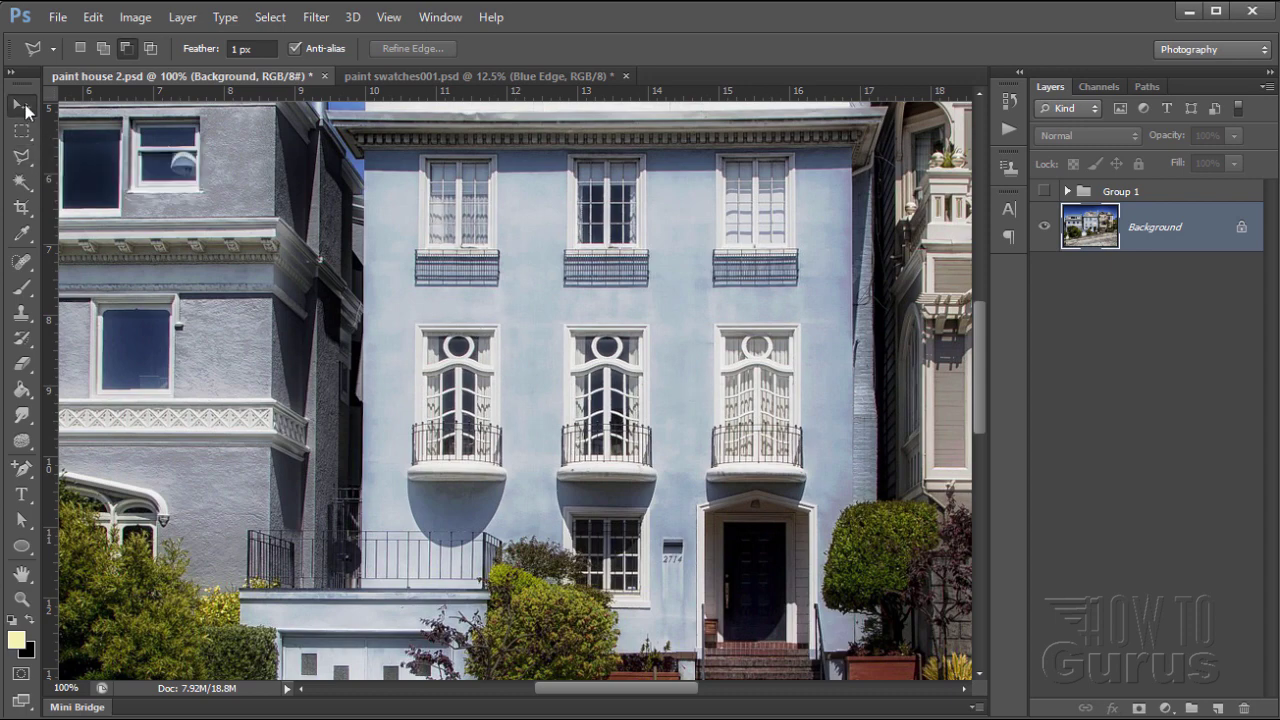
left_click(270, 18)
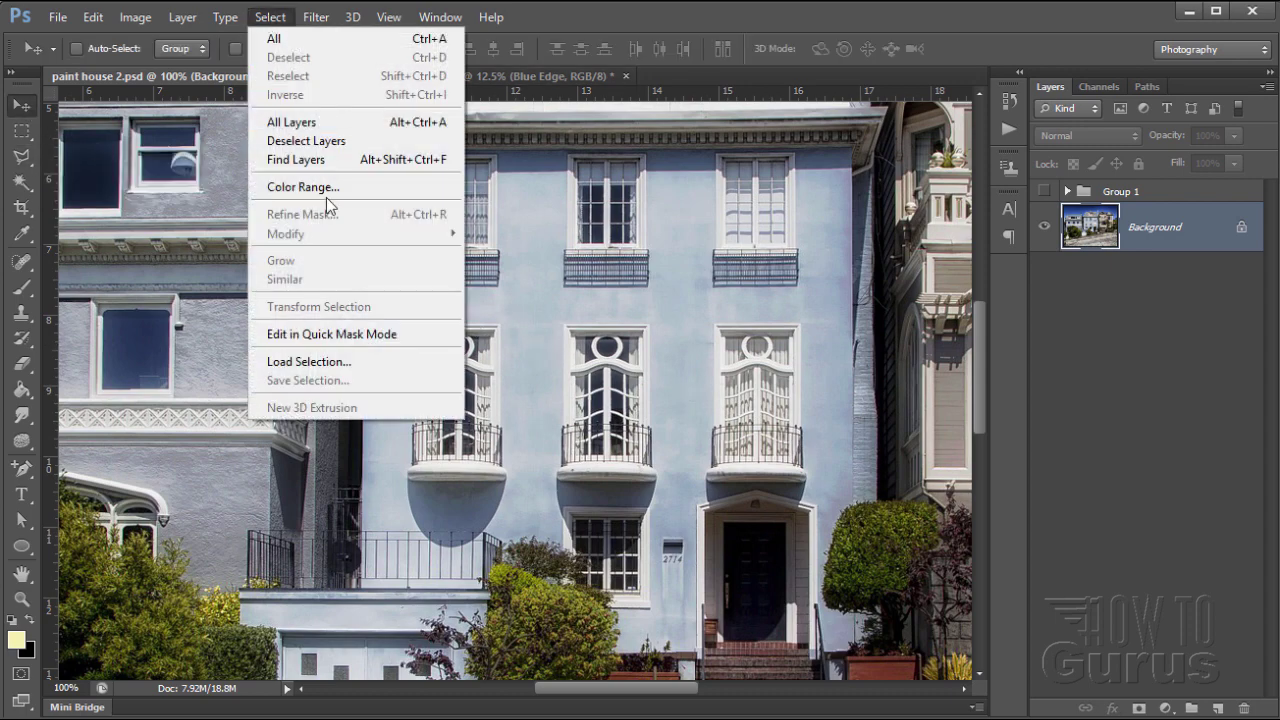
left_click(589, 61)
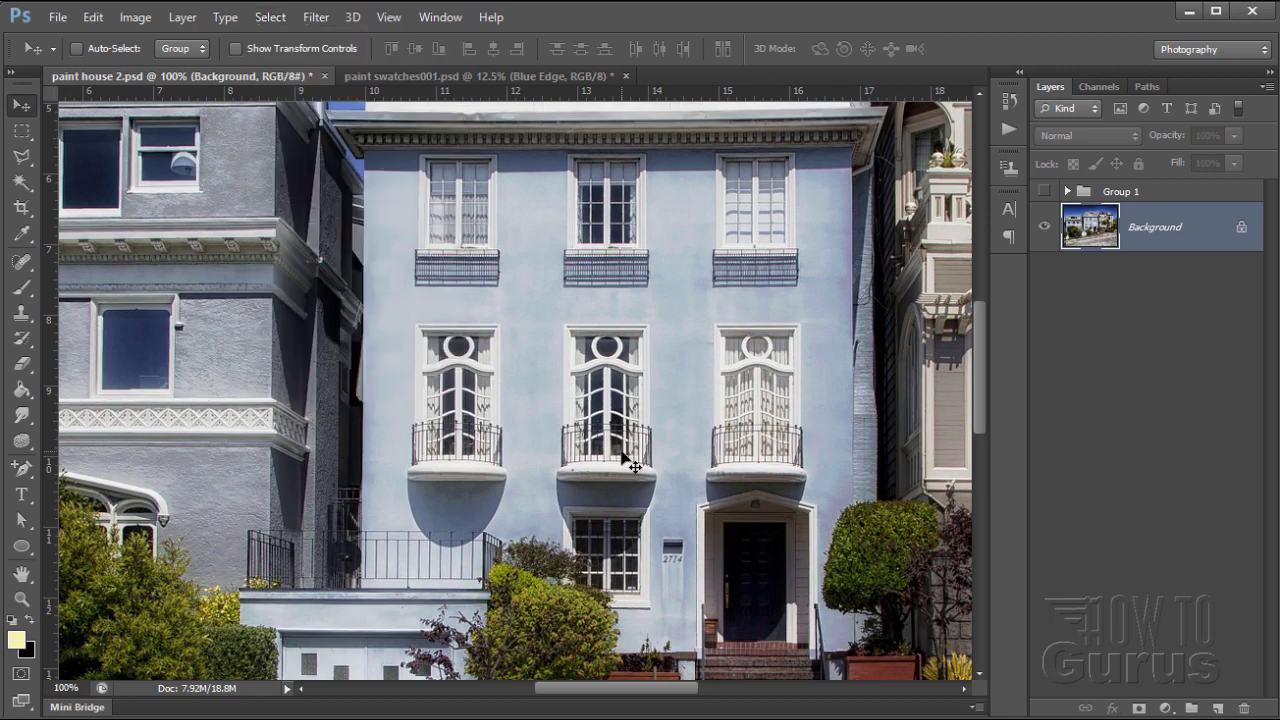
left_click(270, 18)
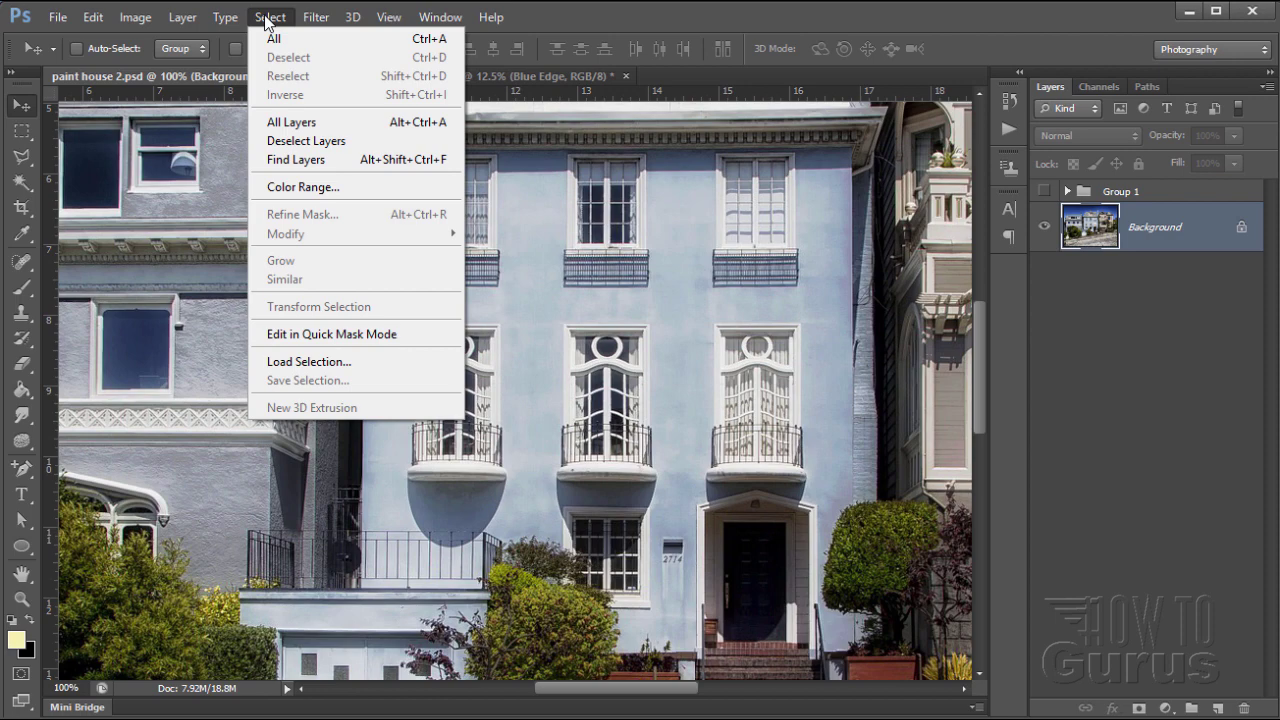
left_click(306, 361)
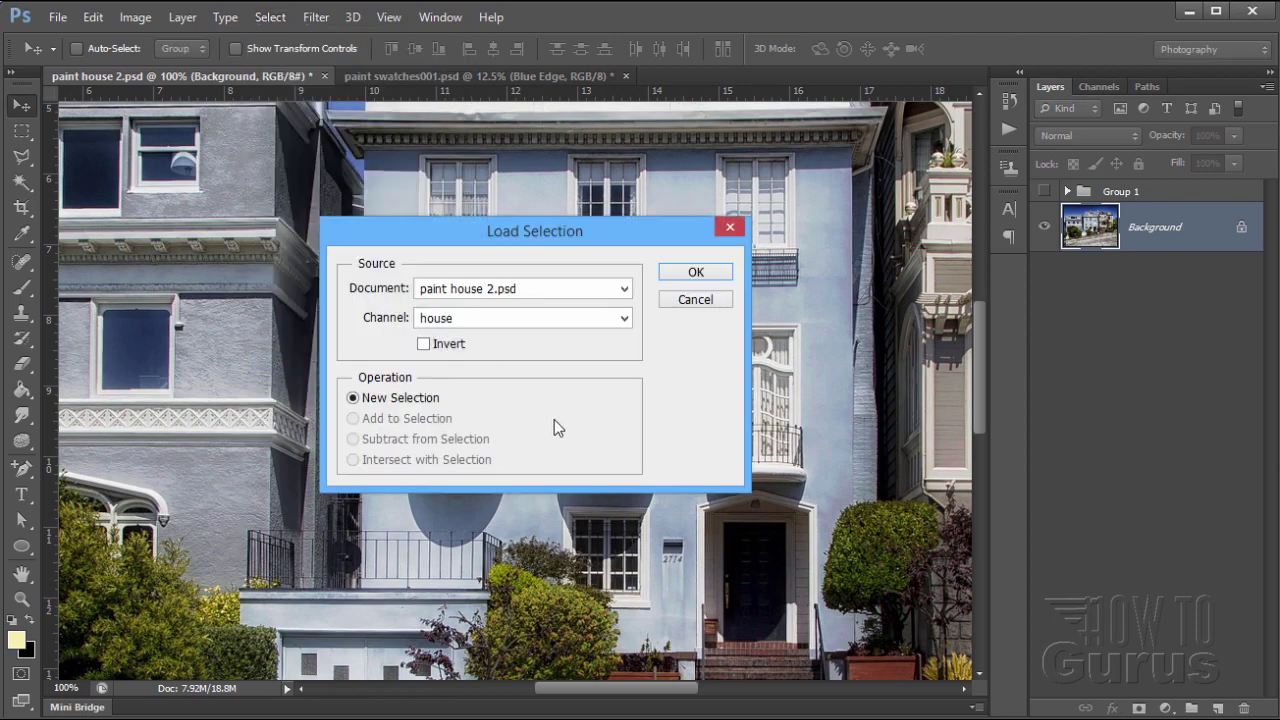
left_click(512, 318)
left_click(512, 337)
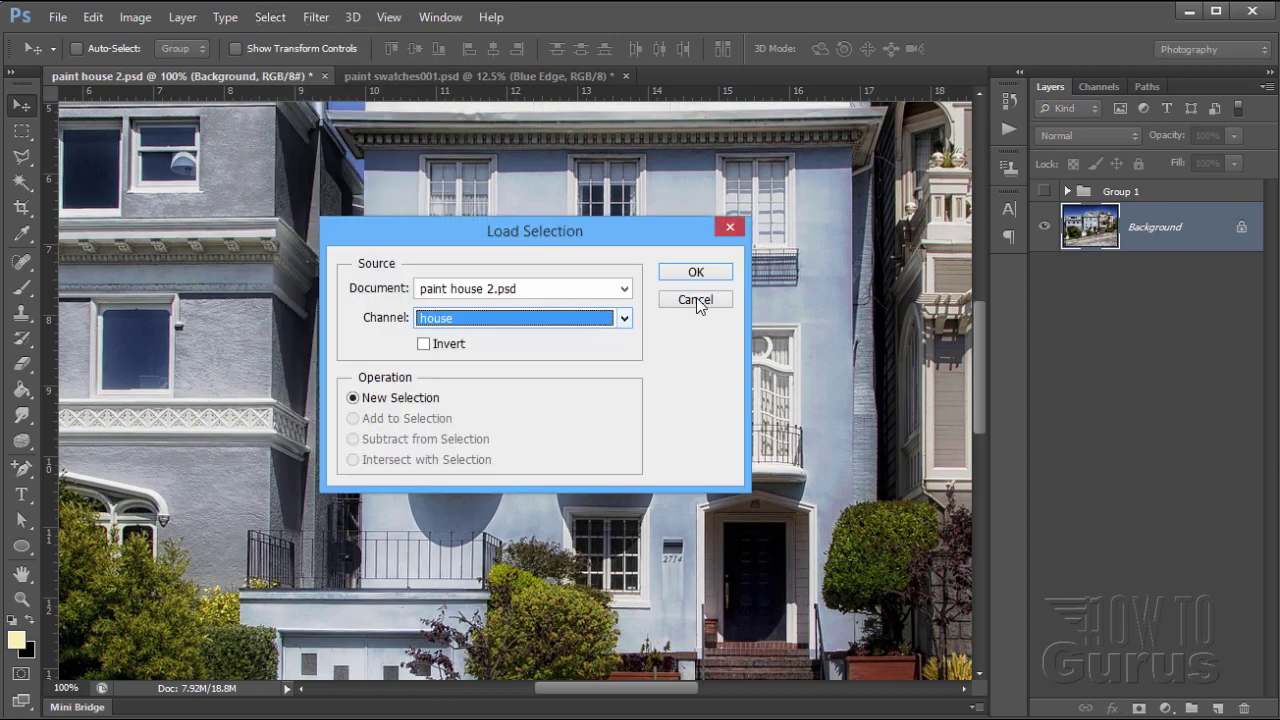
left_click(697, 273)
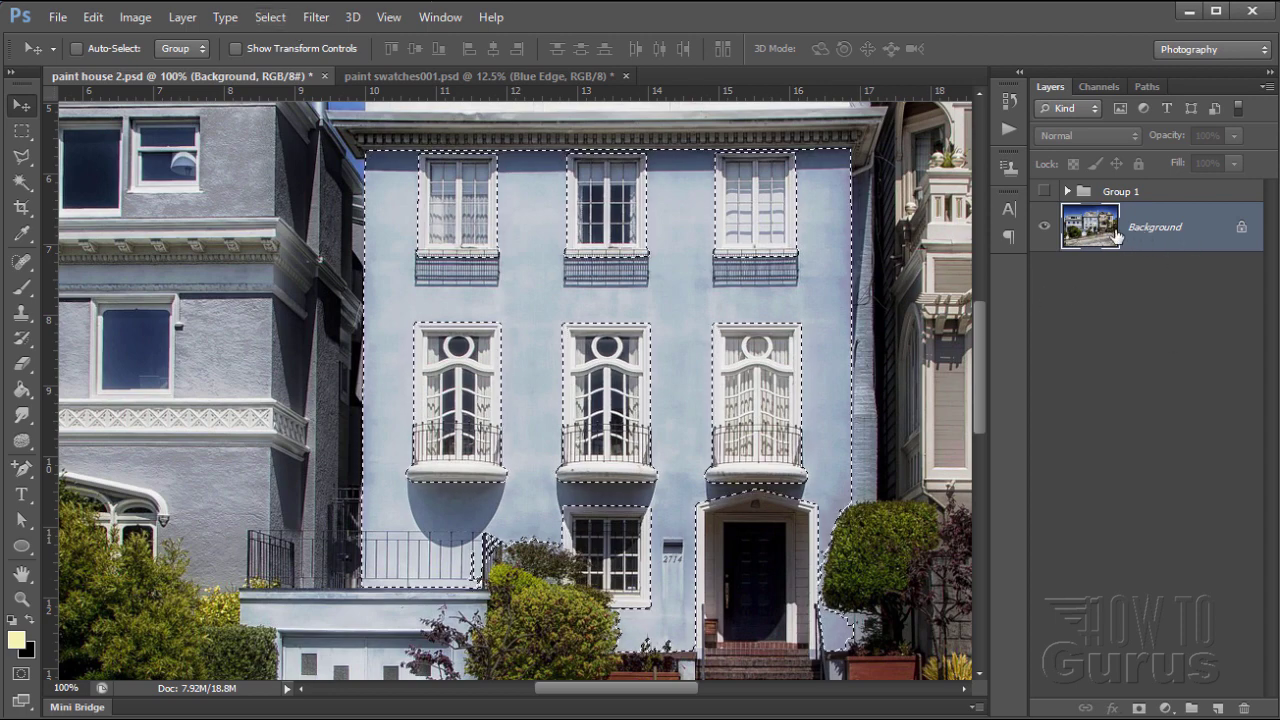
Duplicate Background into Background copy 2 and mask it with the house-wall selection.
left_click_drag(1112, 236, 1218, 708)
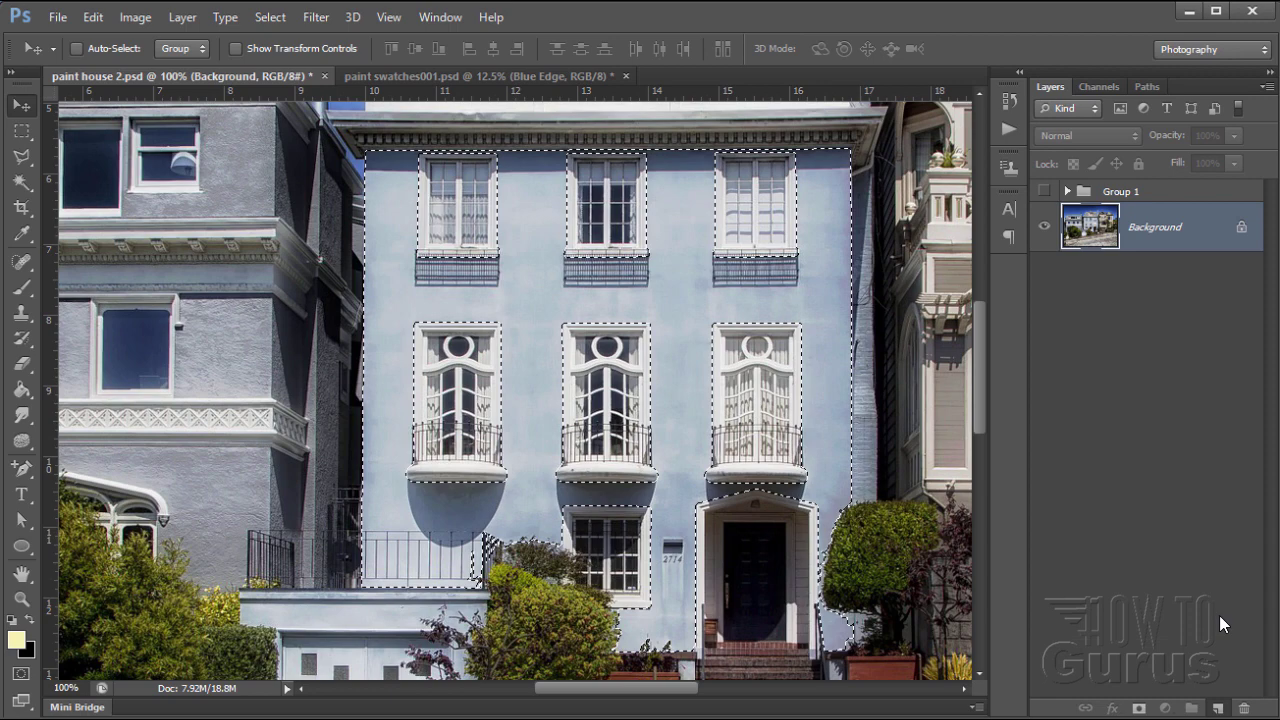
left_click_drag(1137, 251, 1213, 707)
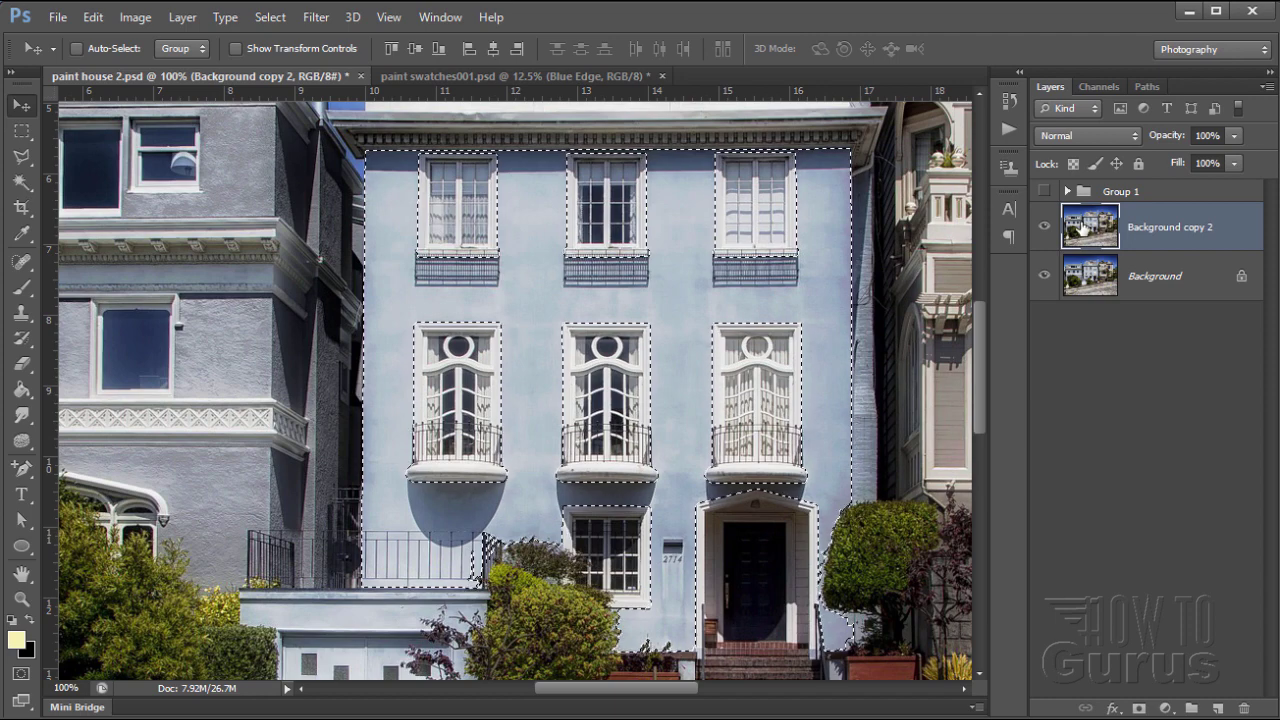
left_click(1140, 708)
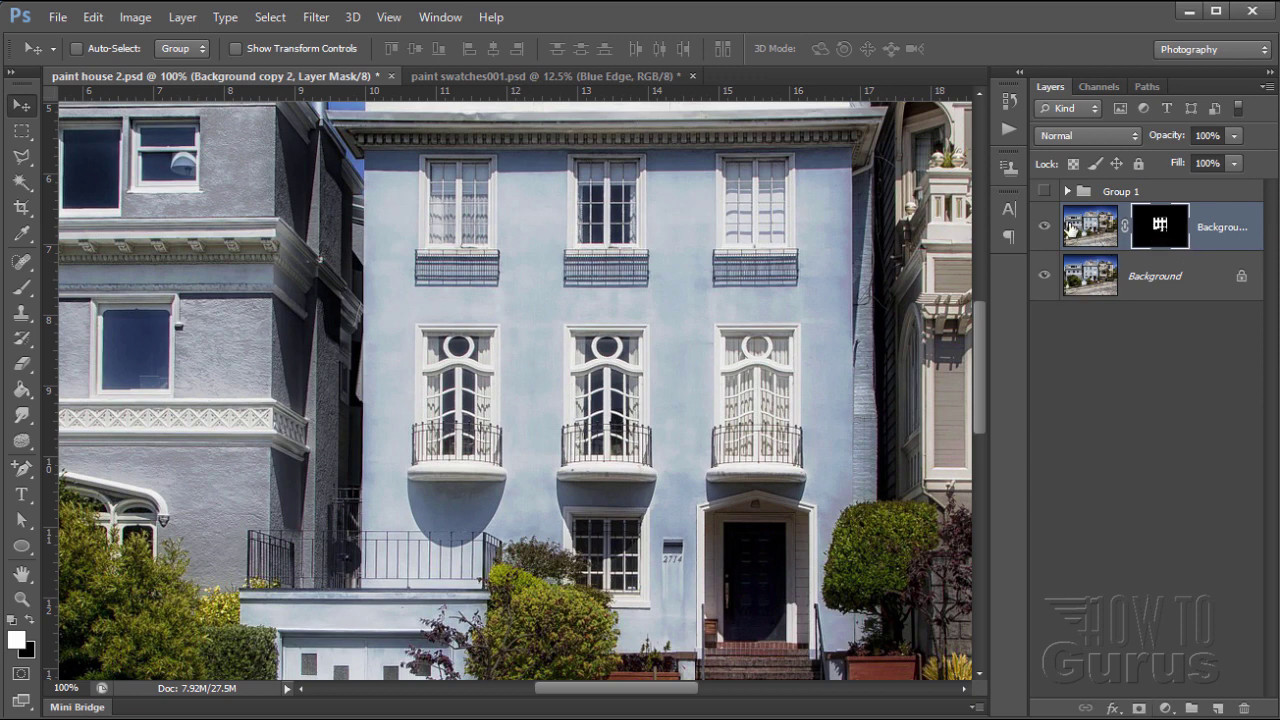
left_click(182, 17)
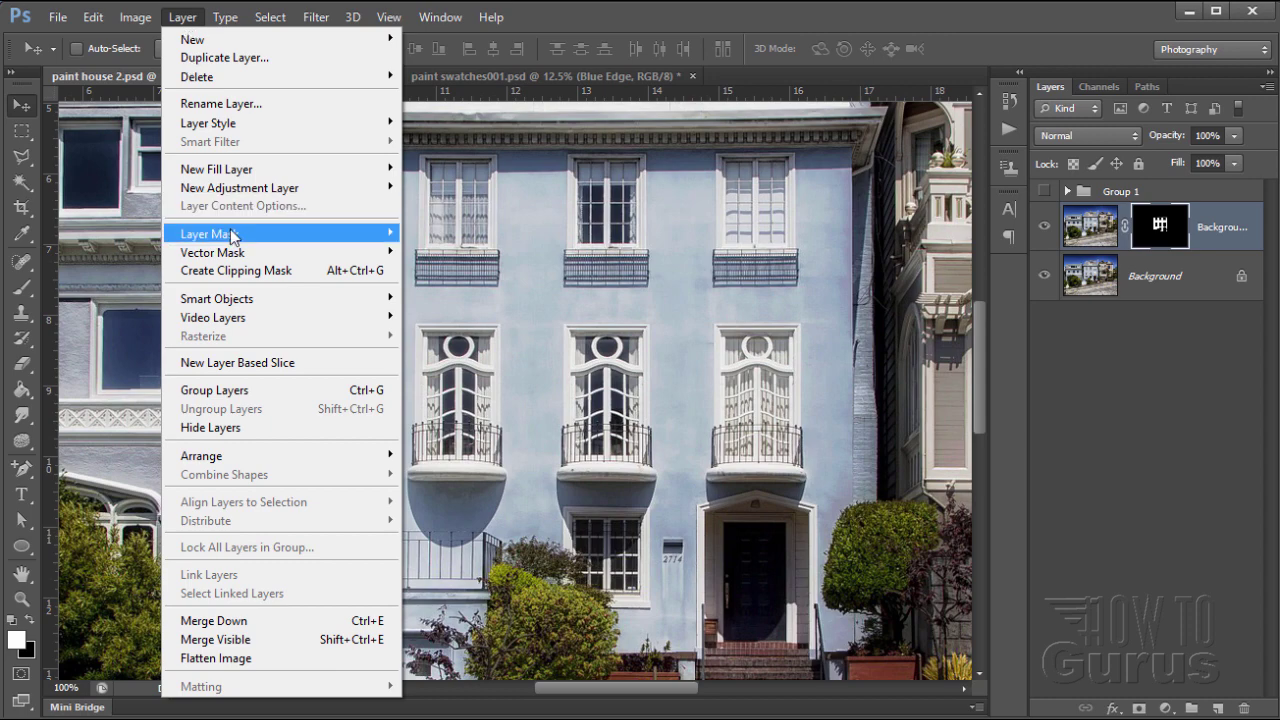
mouse_move(228, 234)
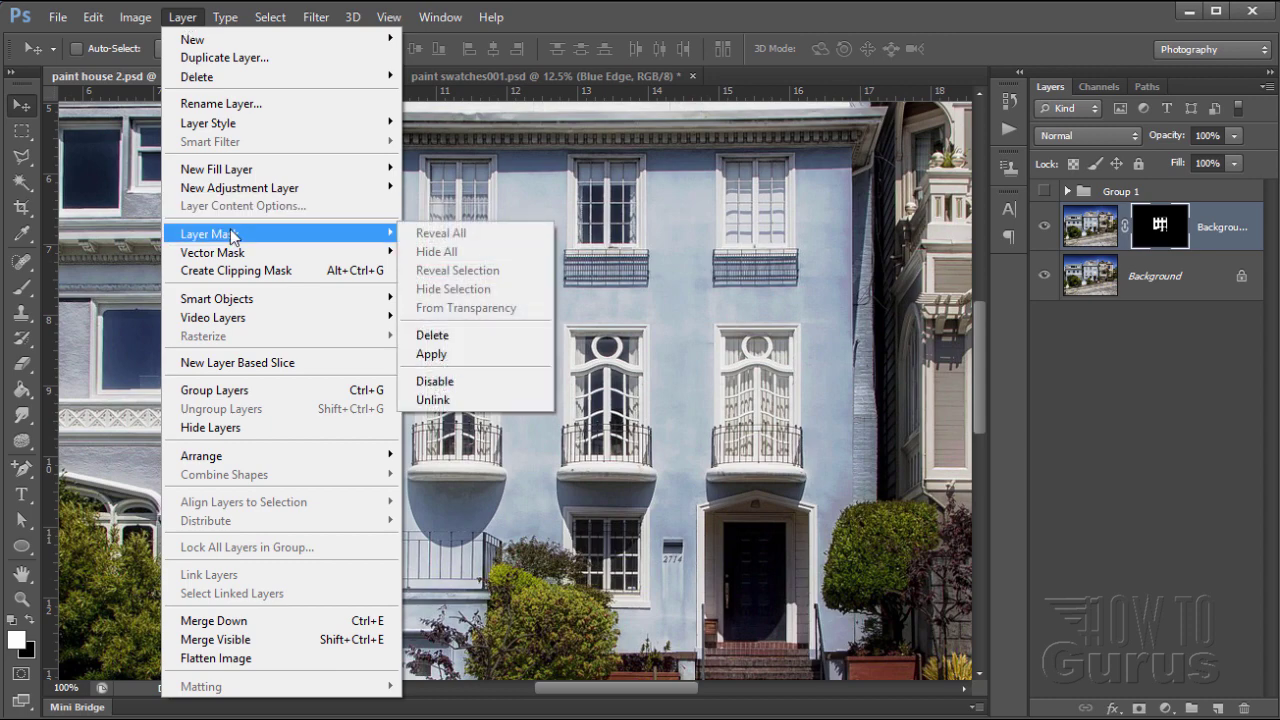
left_click(1098, 360)
left_click(1098, 360)
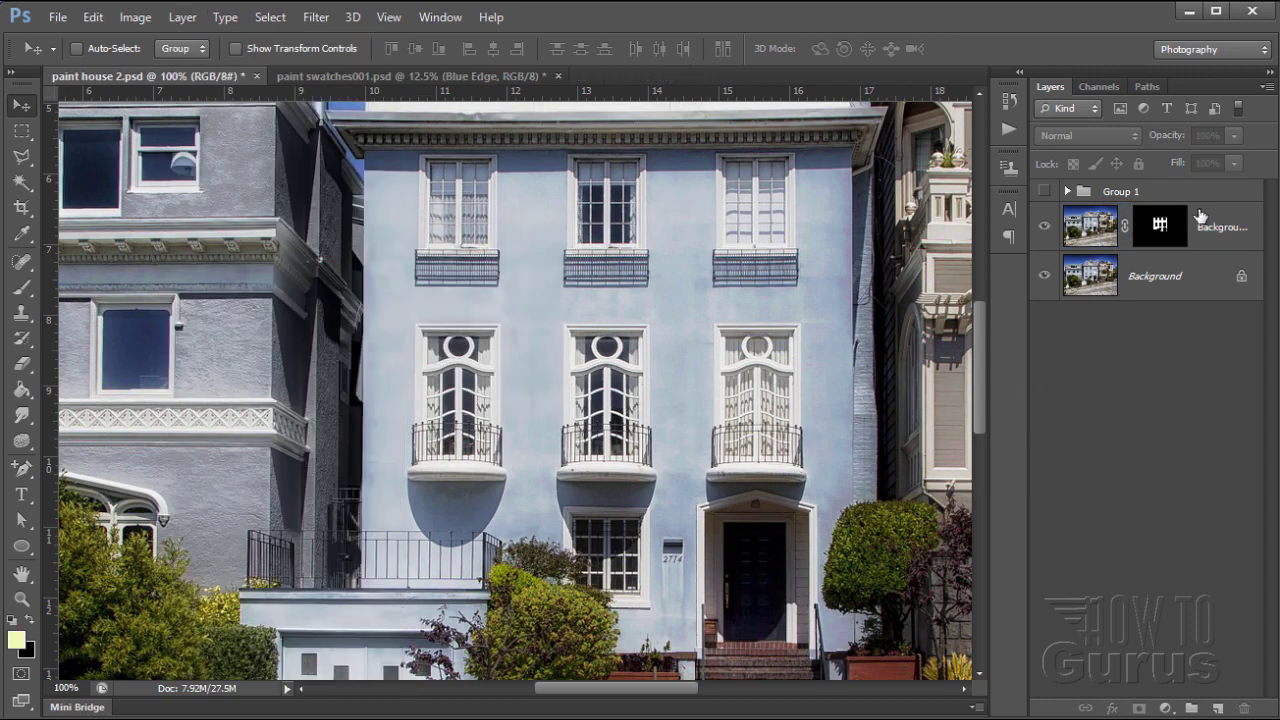
Desaturate the masked Background copy 2 layer with Image > Adjustments > Desaturate.
left_click(1097, 238)
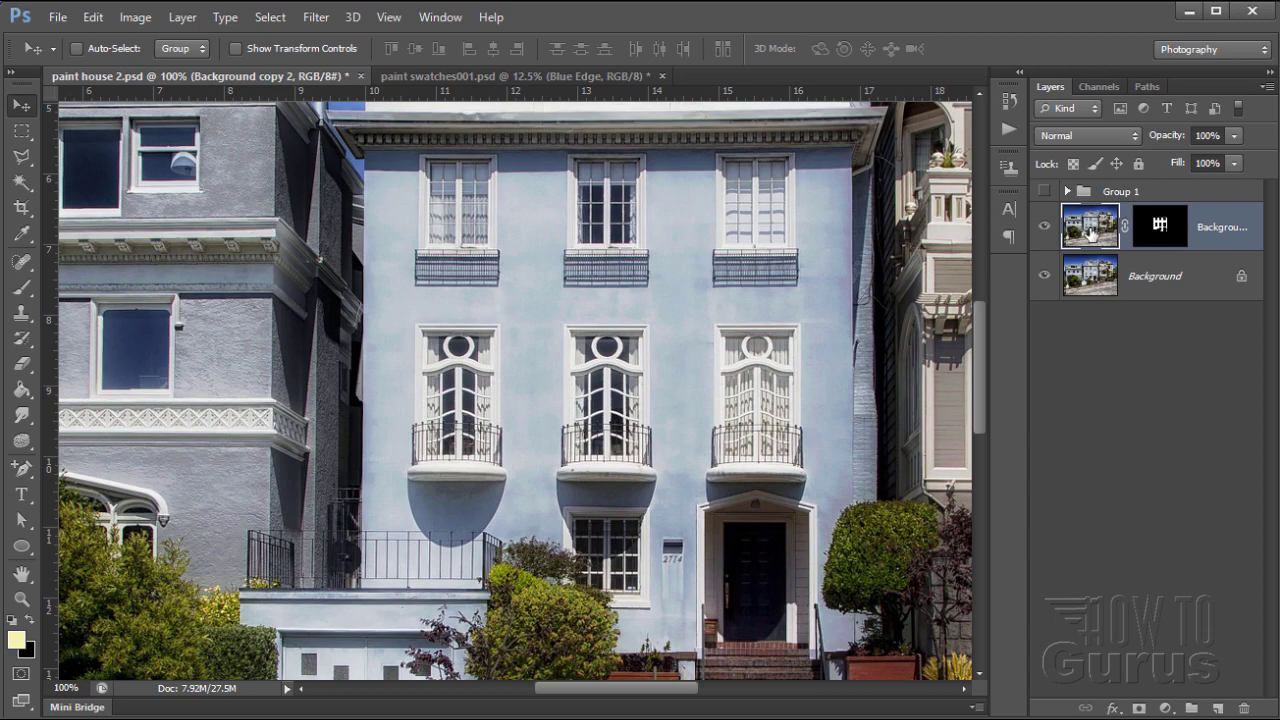
left_click(140, 19)
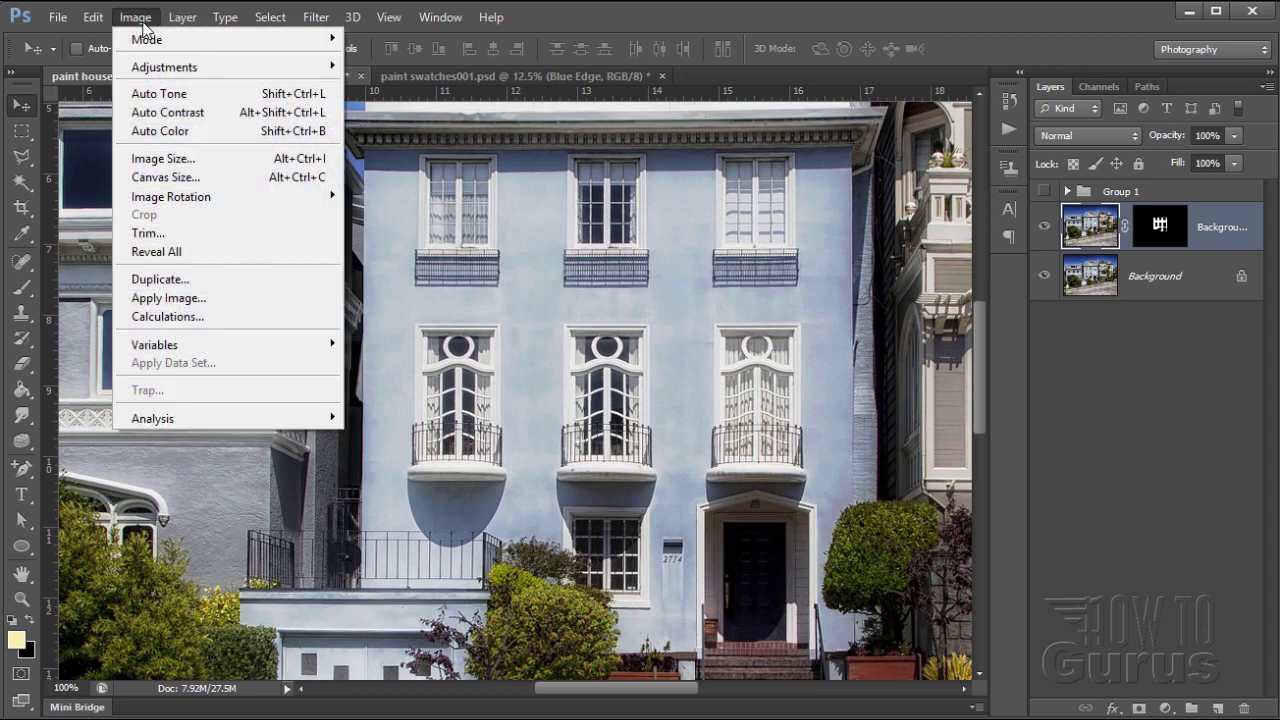
mouse_move(160, 66)
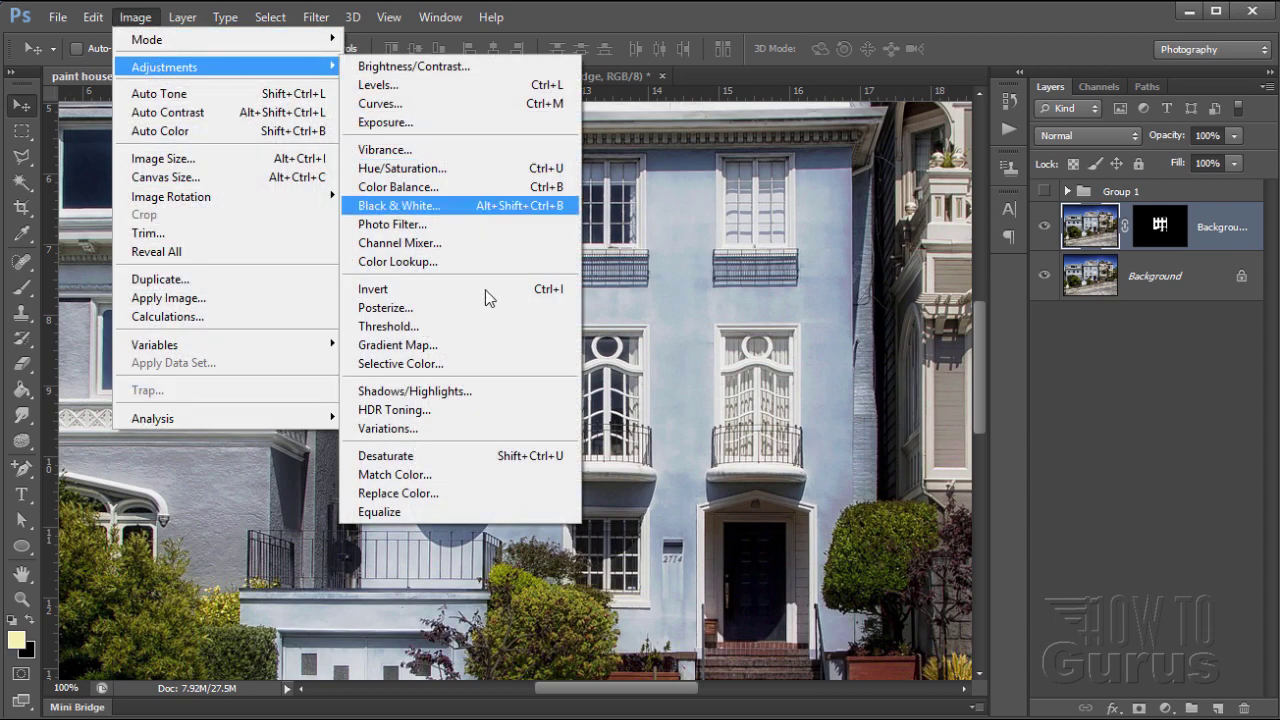
left_click(391, 456)
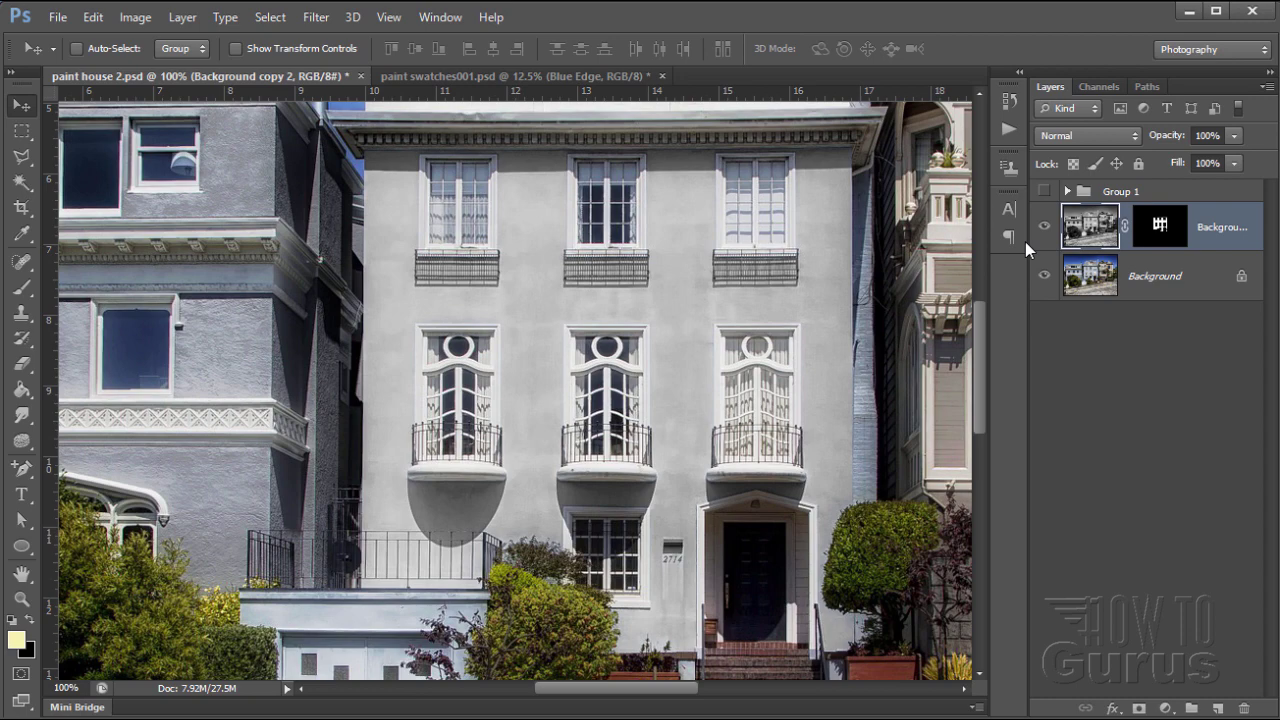
Add an empty Layer 3, hide the grey Background copy 2, and select Background.
left_click(1218, 708)
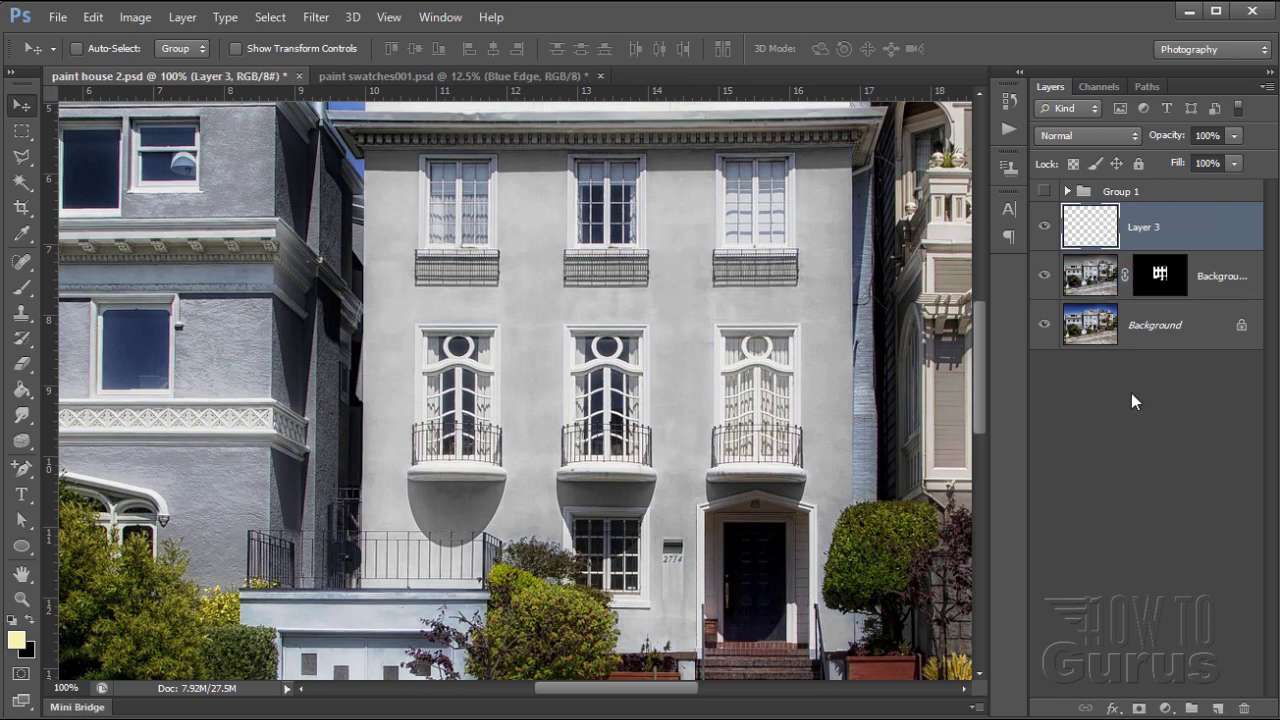
left_click(182, 17)
mouse_move(196, 44)
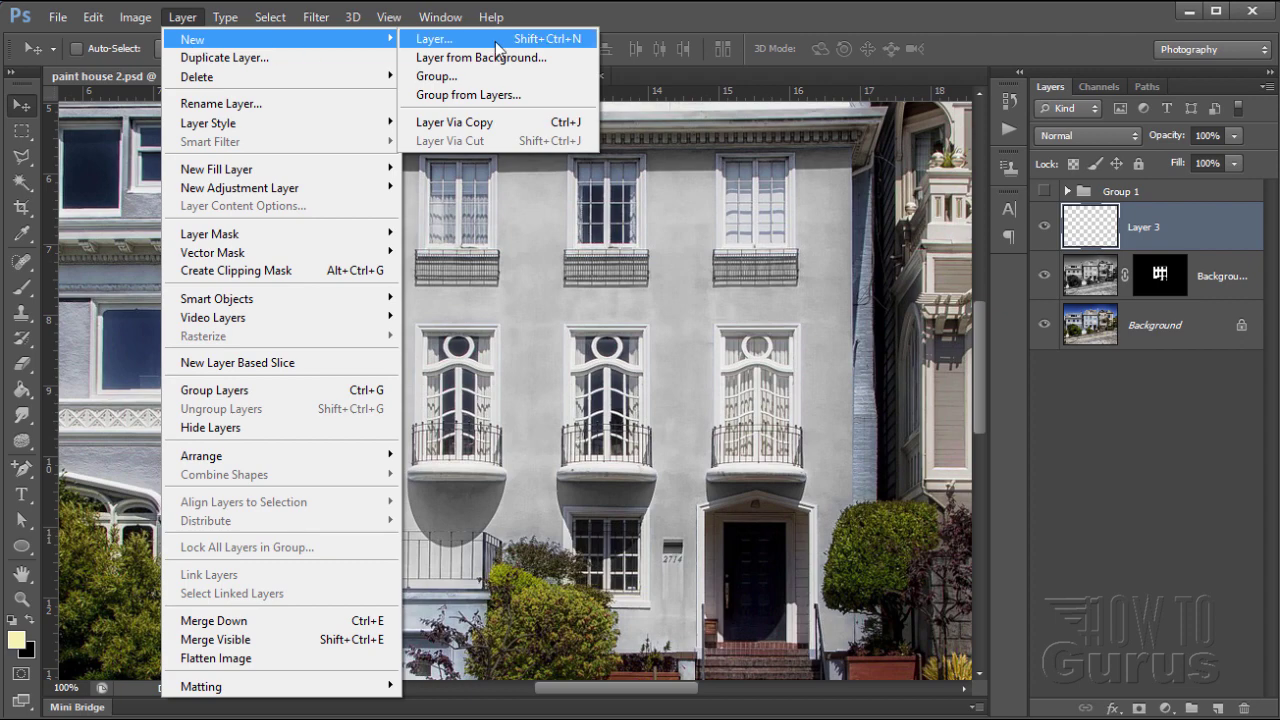
left_click(1150, 450)
left_click(1128, 235)
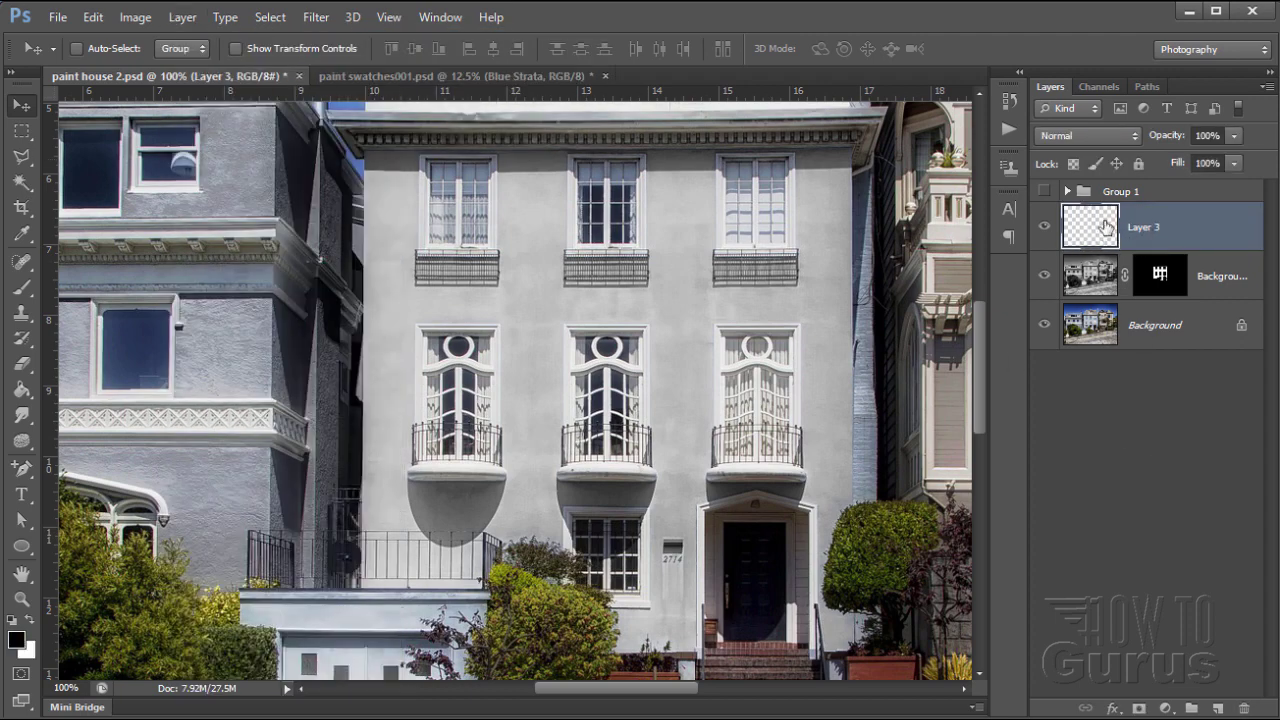
left_click(1045, 277)
left_click(1097, 340)
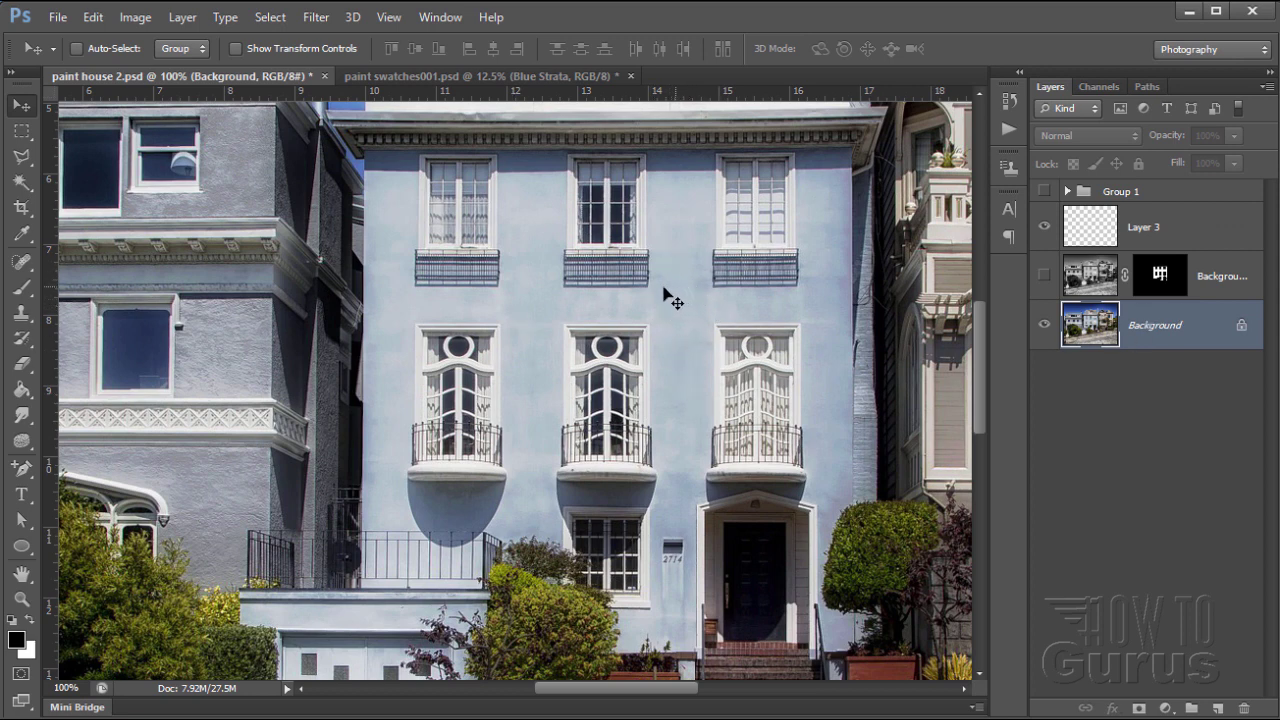
Sample the house's light blue wall colour as the foreground colour.
left_click(16, 641)
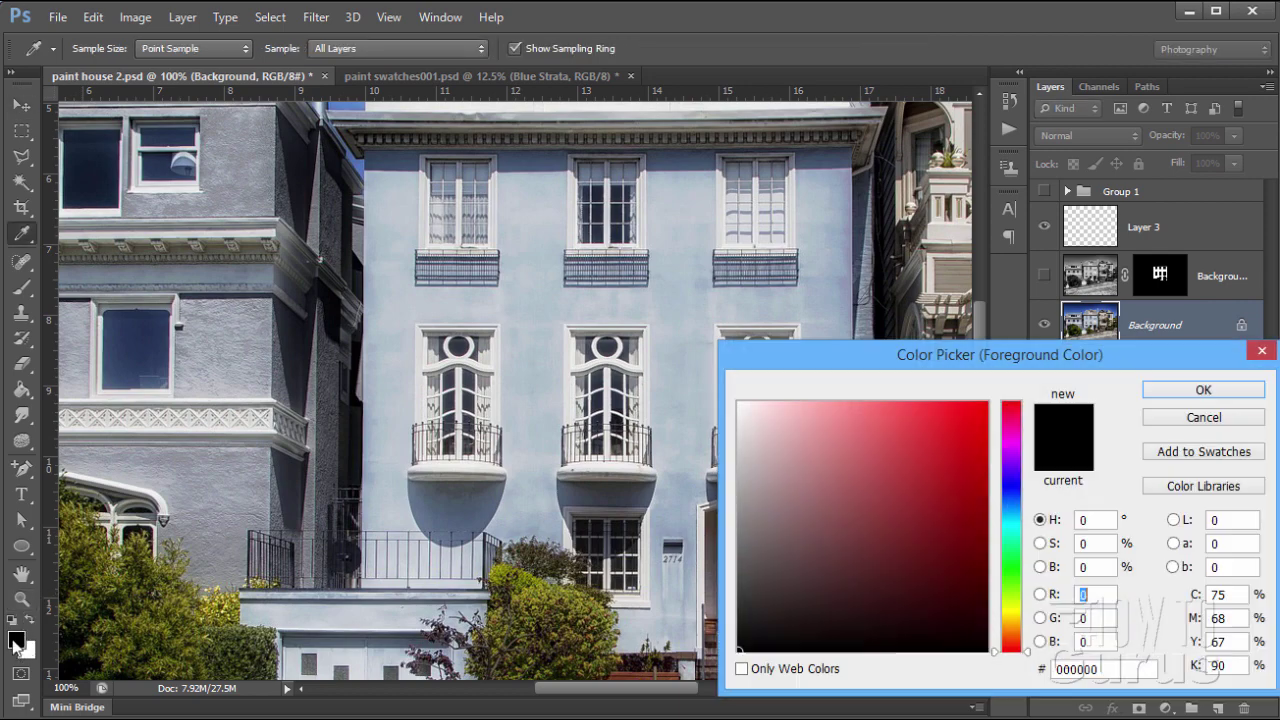
left_click(679, 308)
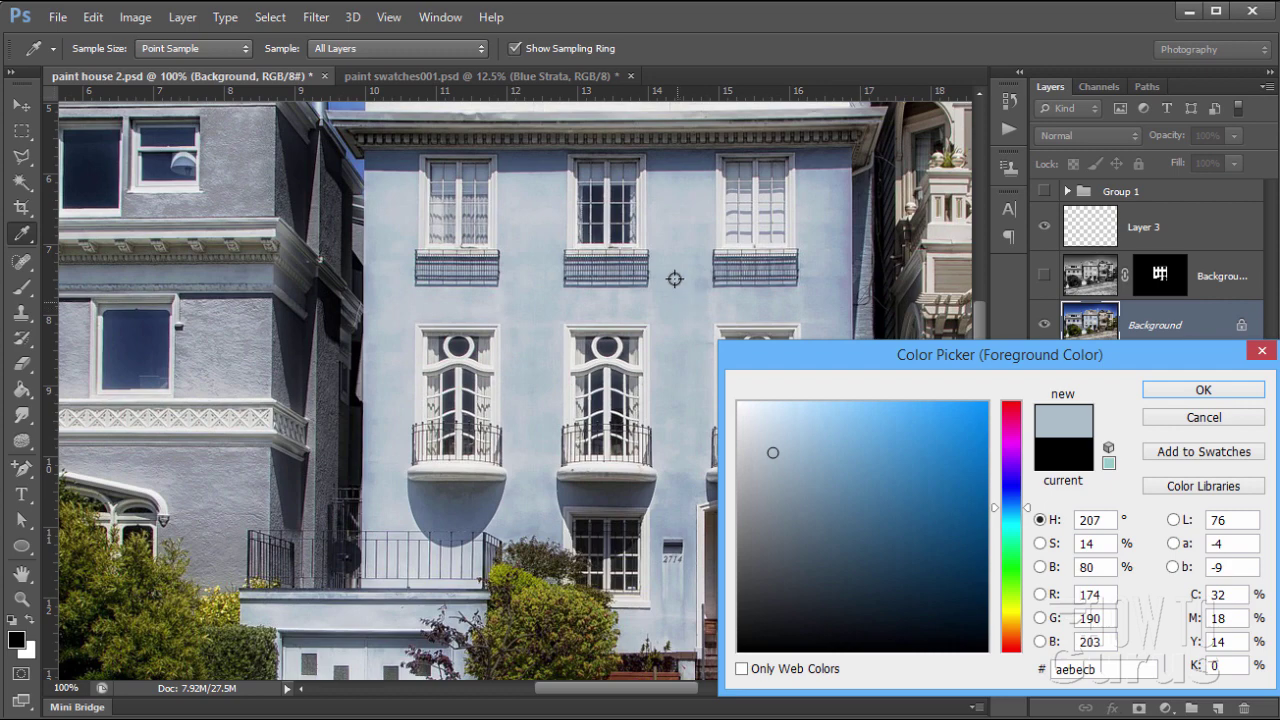
left_click(1191, 394)
Paint Bucket-fill Layer 3 with the light blue and show the masked house copy again.
left_click(22, 393)
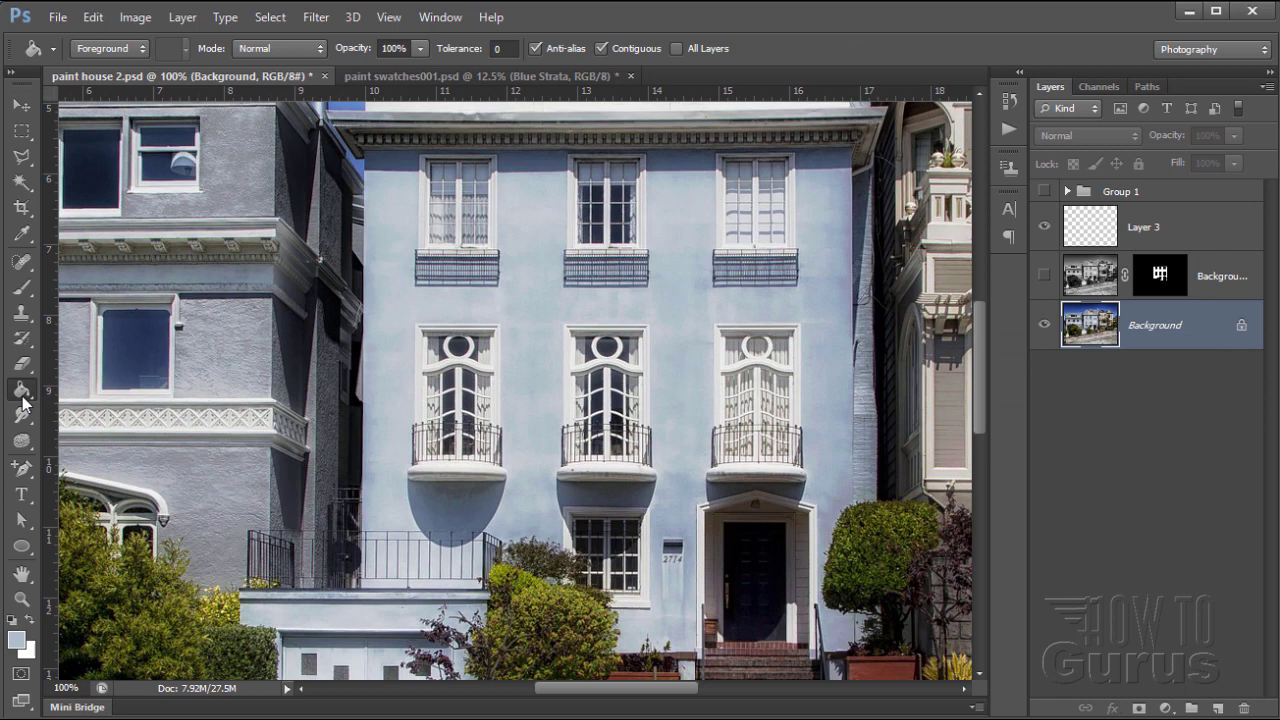
left_click(1085, 245)
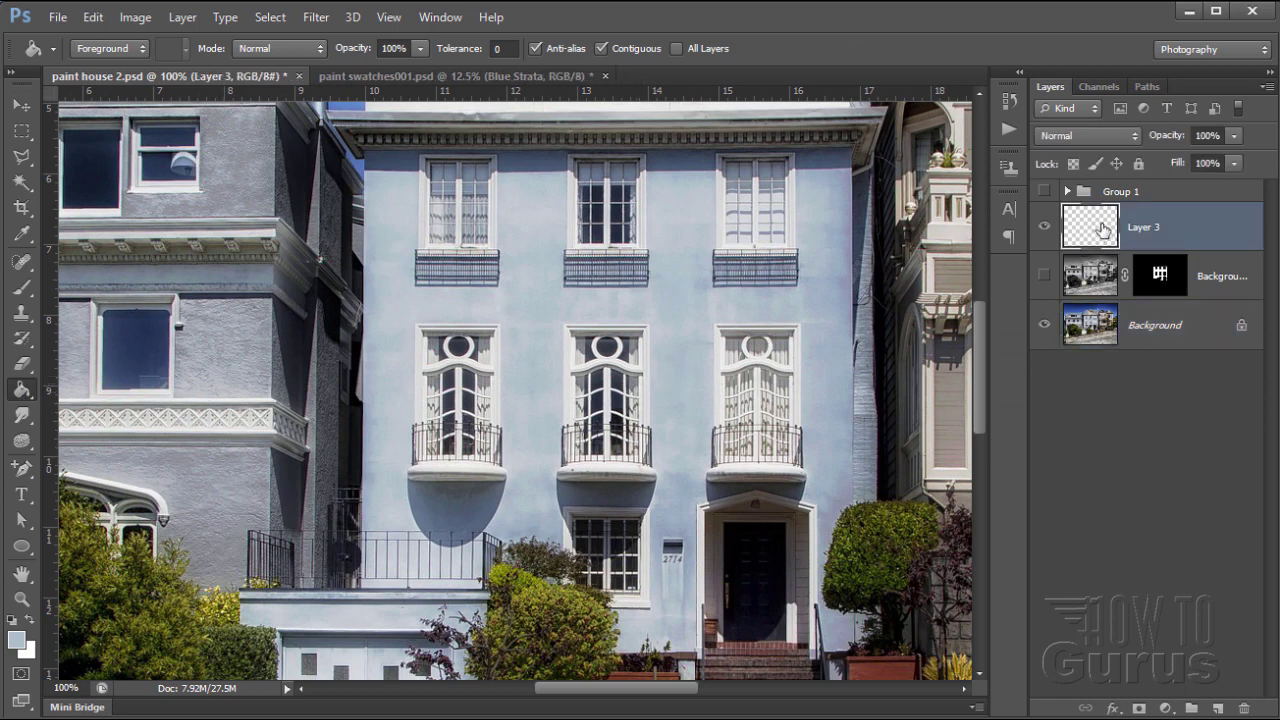
left_click(671, 313)
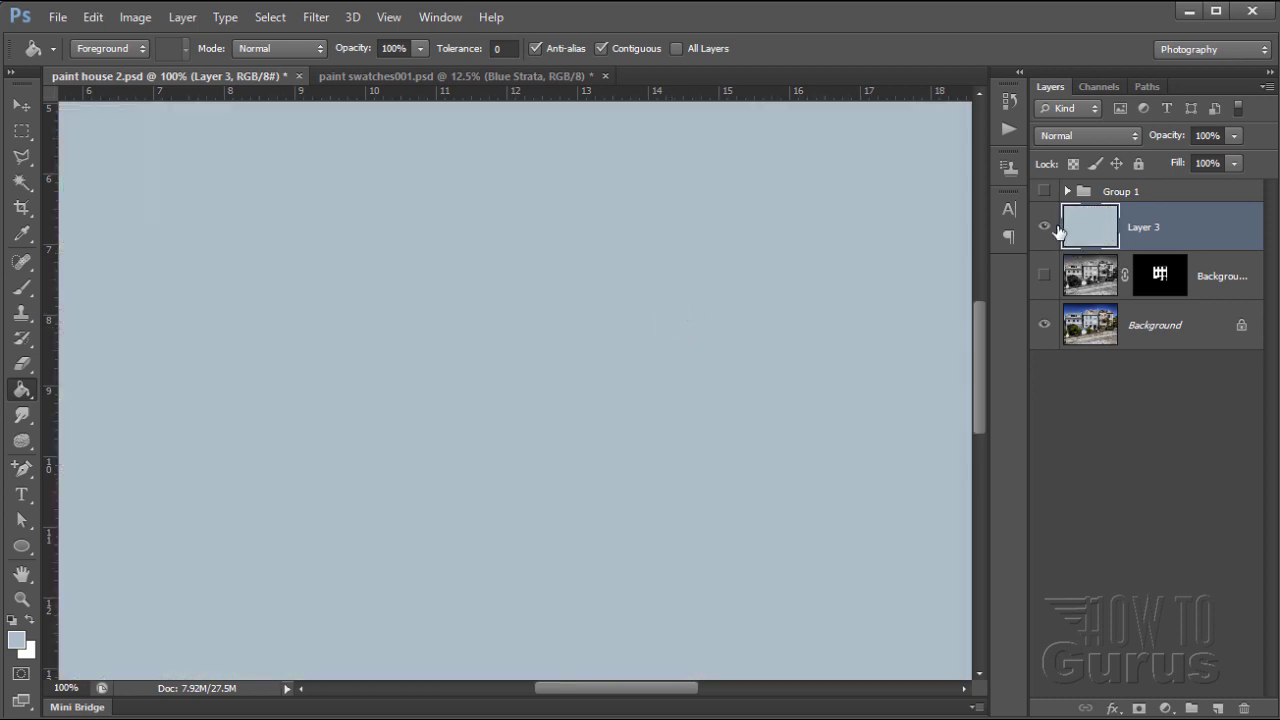
left_click(1045, 276)
left_click(21, 104)
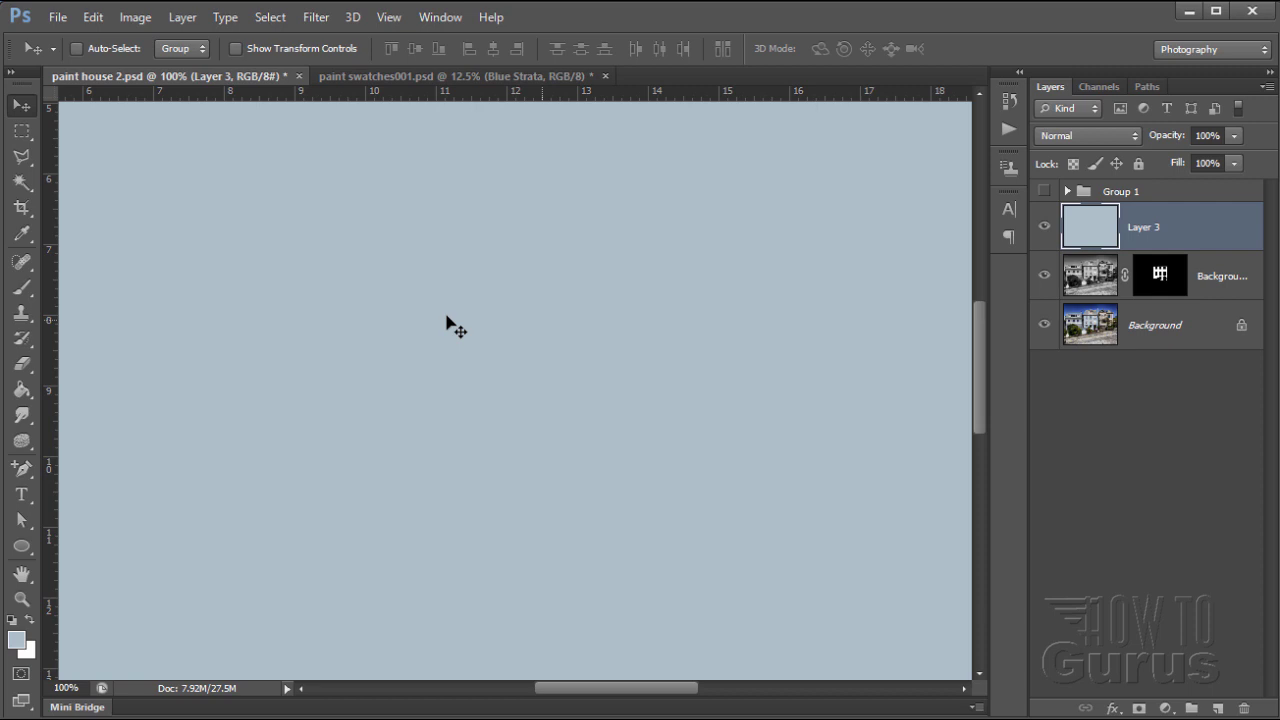
In paint swatches001.psd, toggle the Blue Strata, Blue Edge and strip layers, then select Background.
left_click(392, 80)
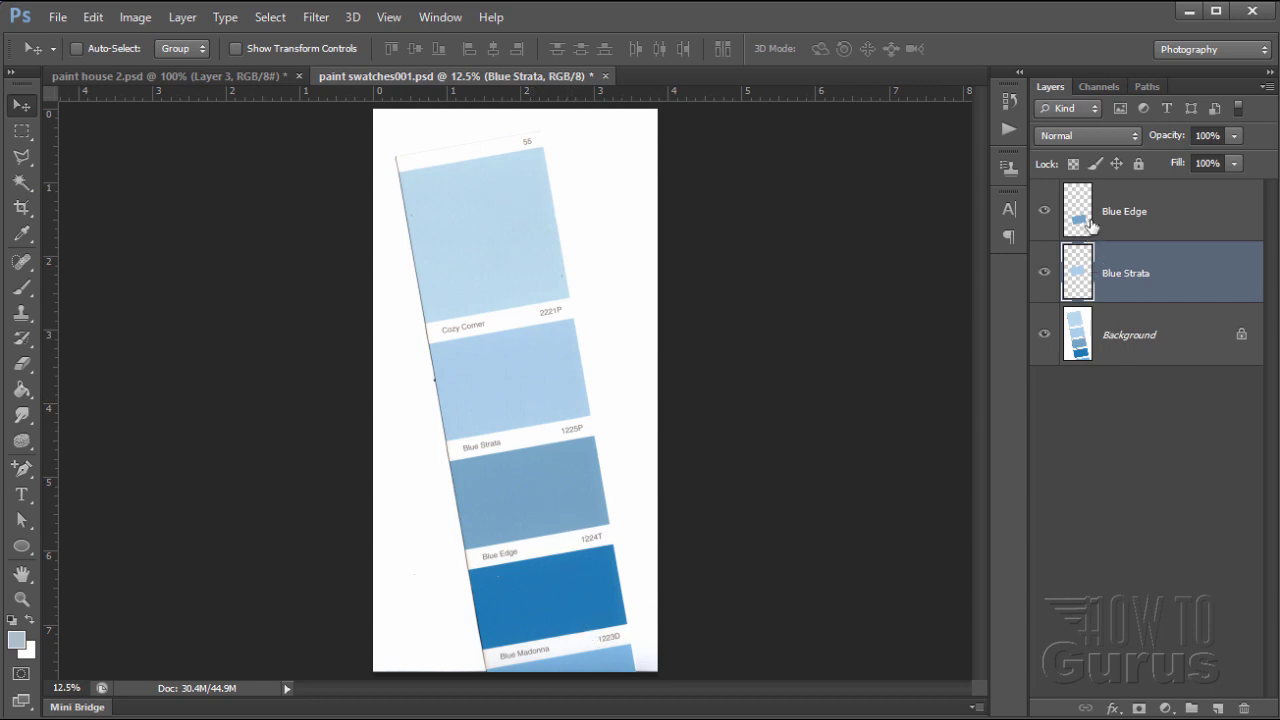
left_click(1044, 334)
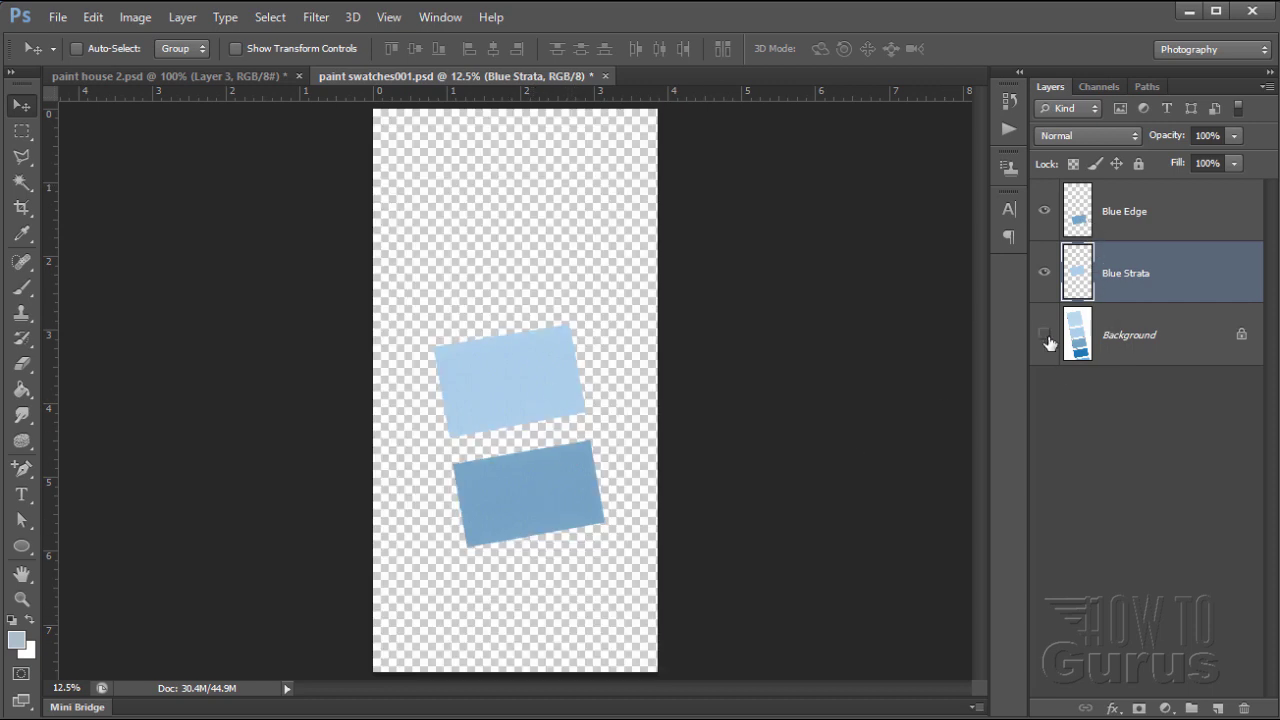
left_click(1044, 273)
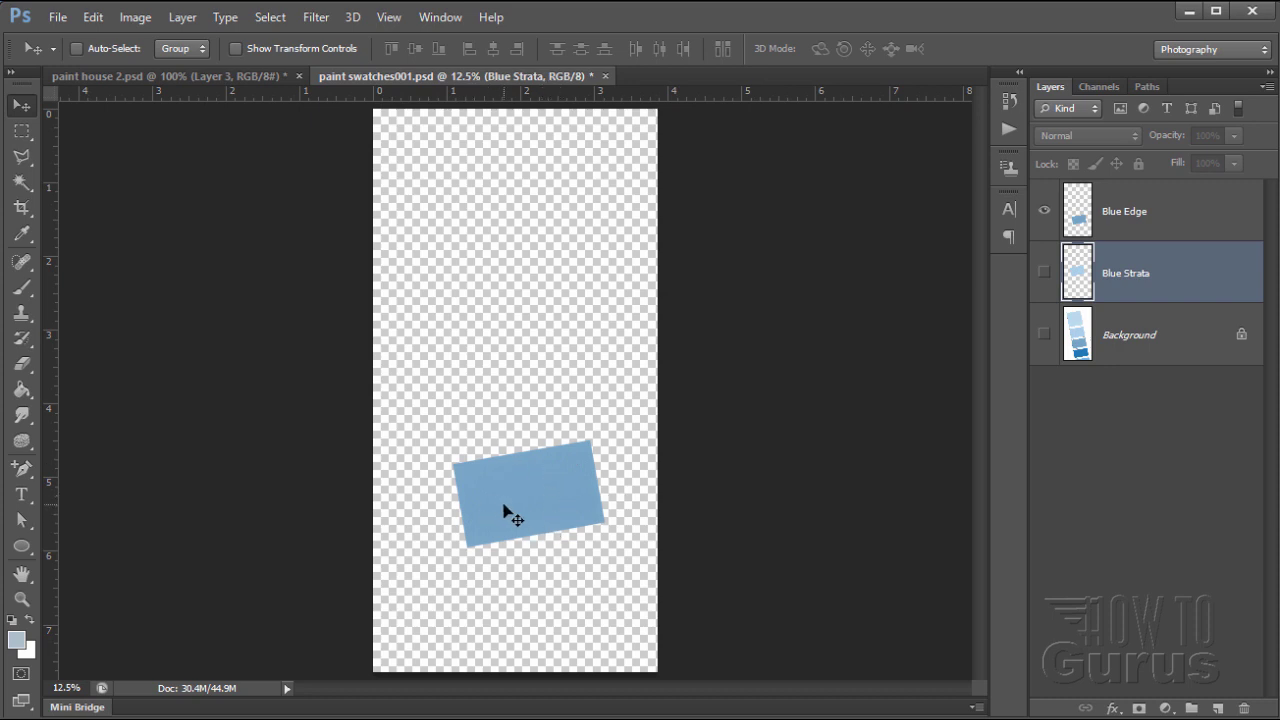
left_click(1046, 270)
left_click(1044, 211)
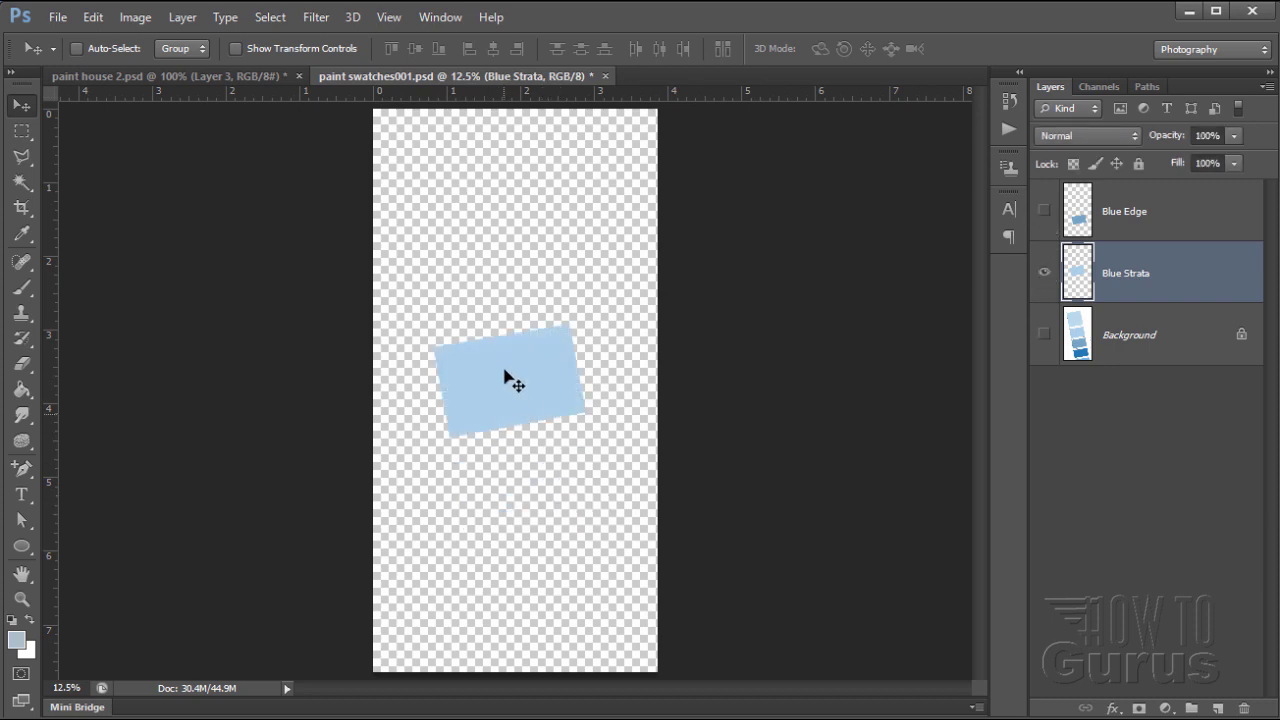
left_click(1046, 214)
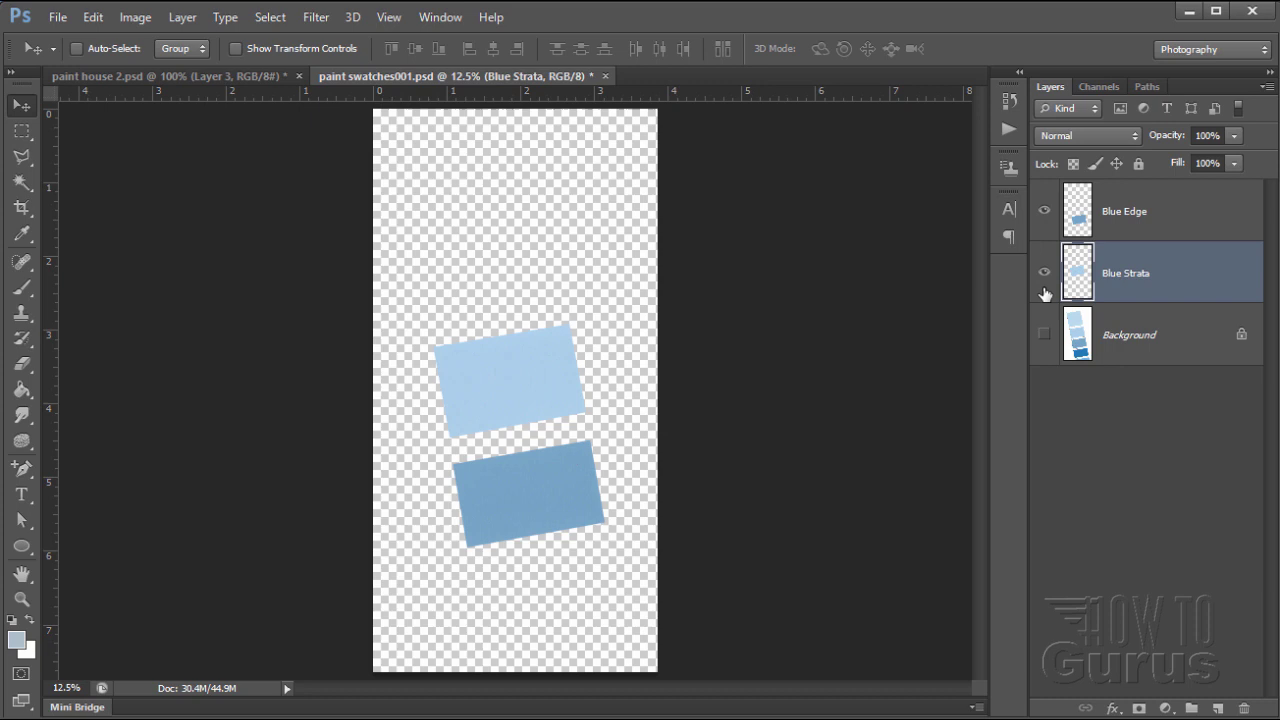
left_click(1044, 336)
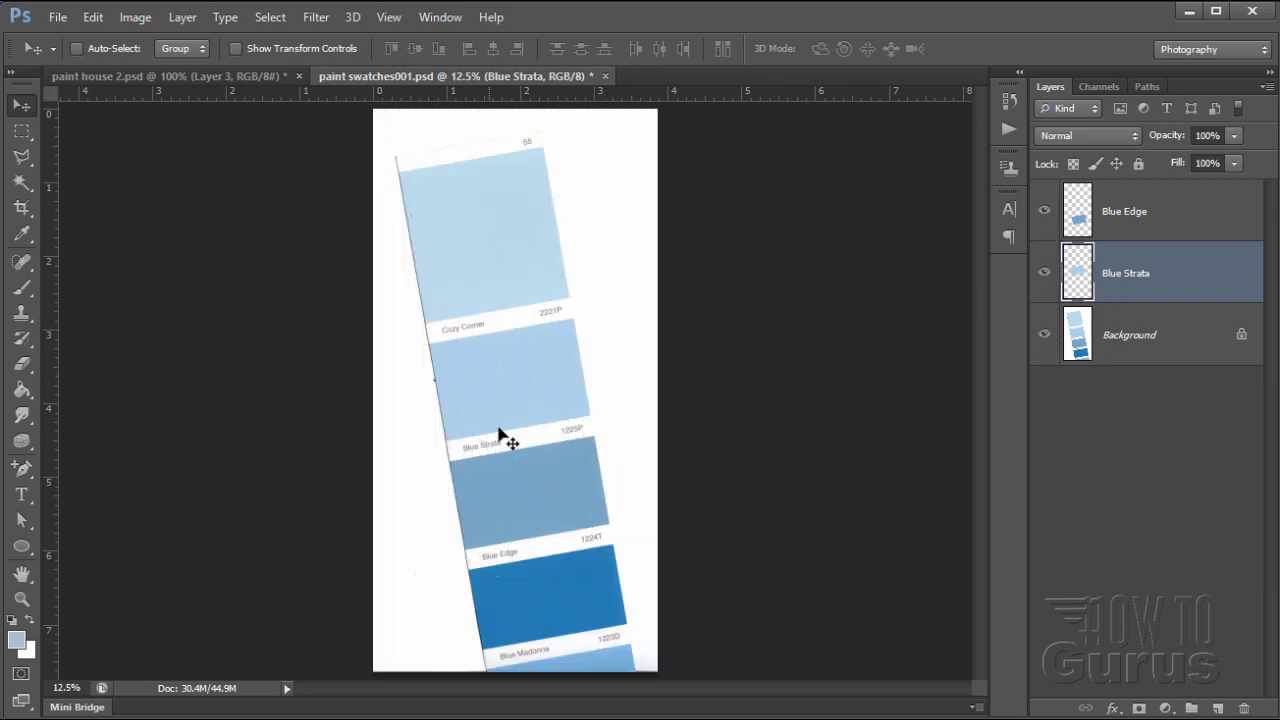
left_click(200, 77)
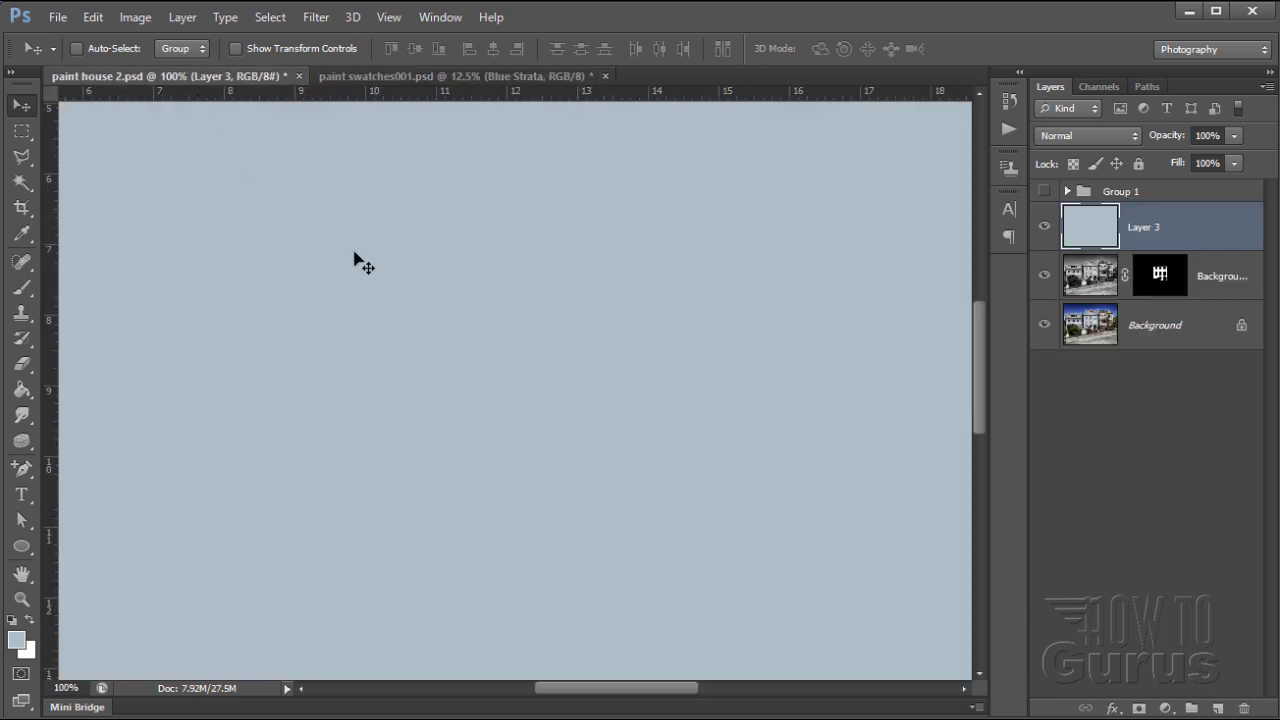
left_click(419, 77)
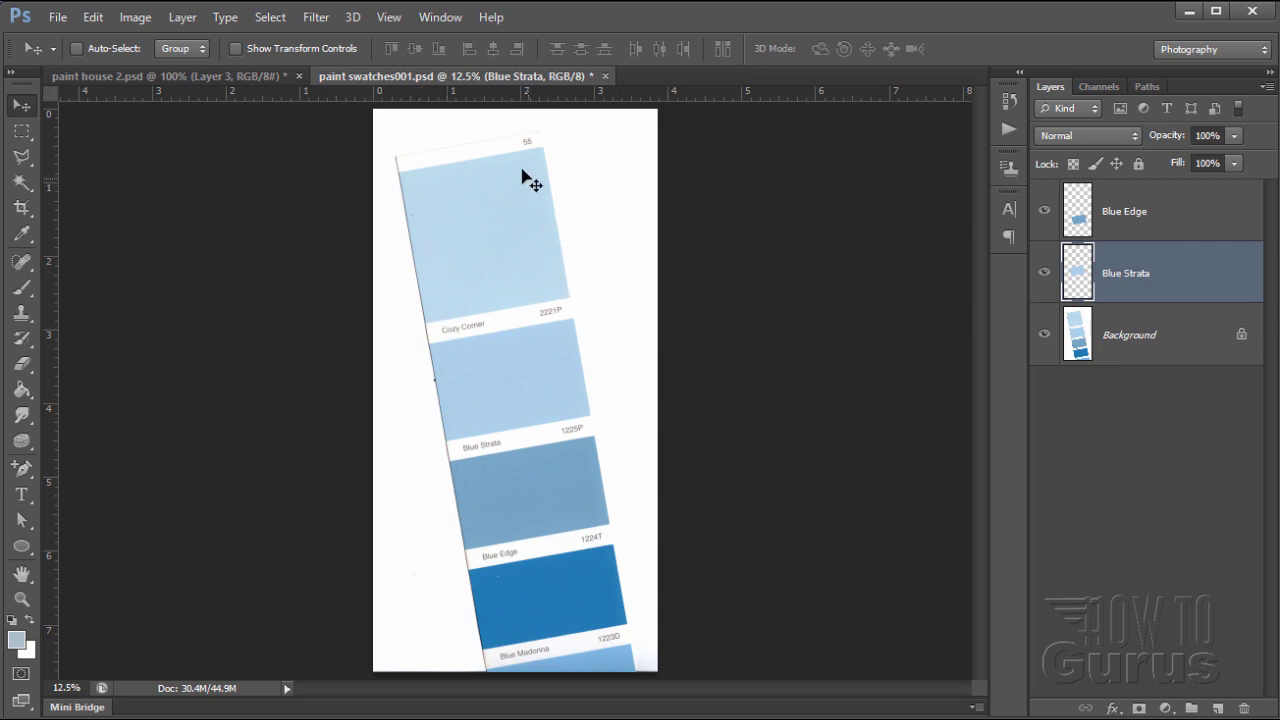
left_click(1170, 342)
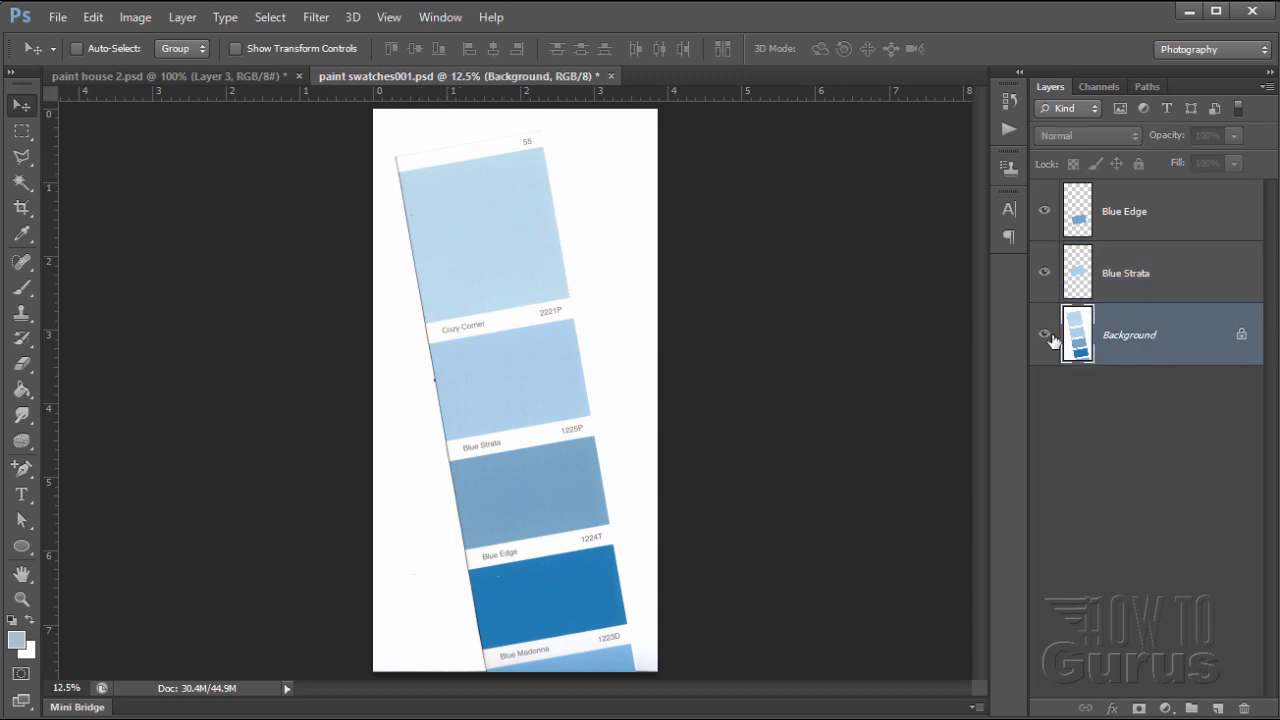
Outline the top Cozy Corner swatch with a four-corner Polygonal Lasso selection.
left_click(31, 164)
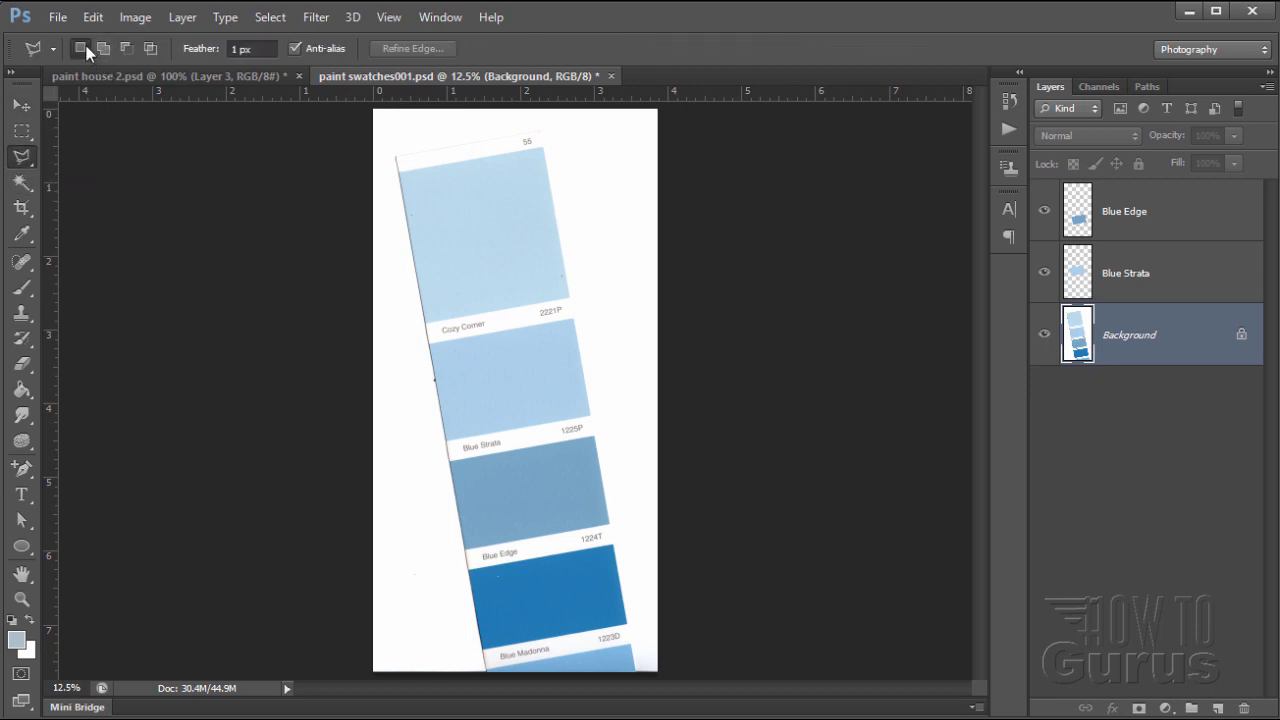
left_click(404, 180)
left_click(430, 316)
left_click(564, 296)
left_click(537, 152)
left_click(405, 179)
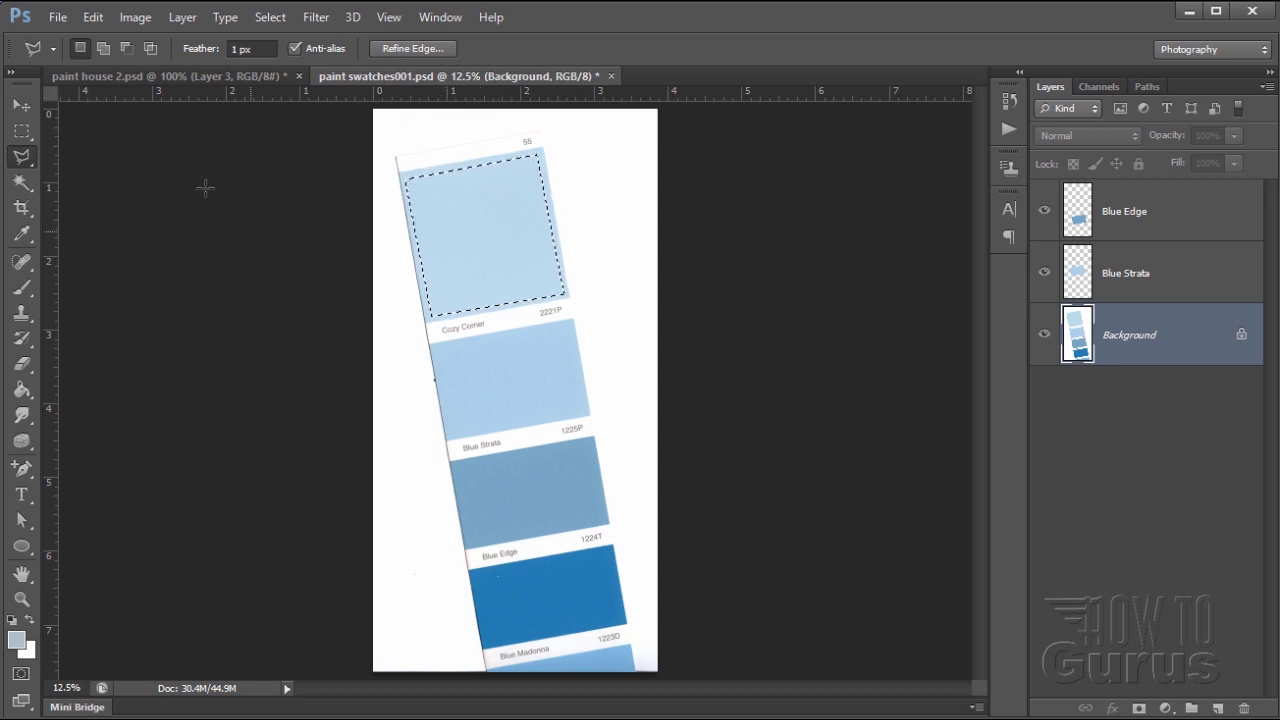
left_click(182, 18)
mouse_move(190, 40)
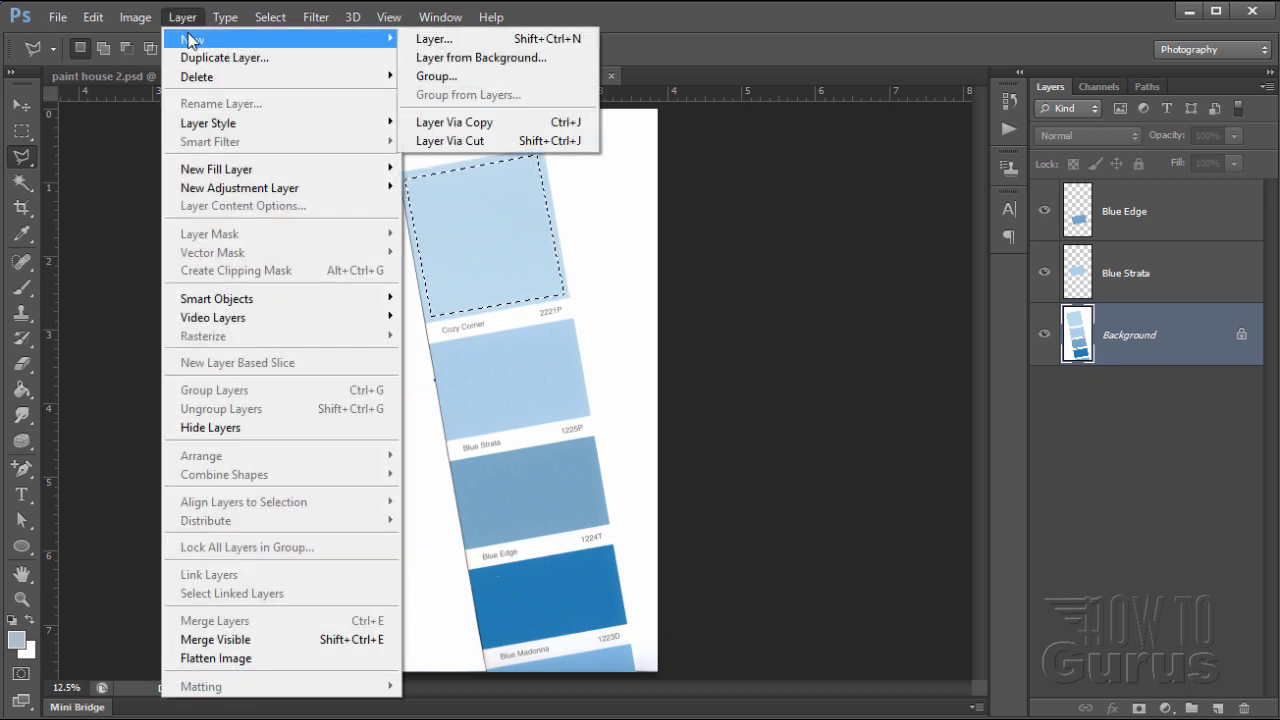
Copy the selected swatch to a new layer with Layer Via Copy and name it 'Cozy Corner'.
left_click(507, 122)
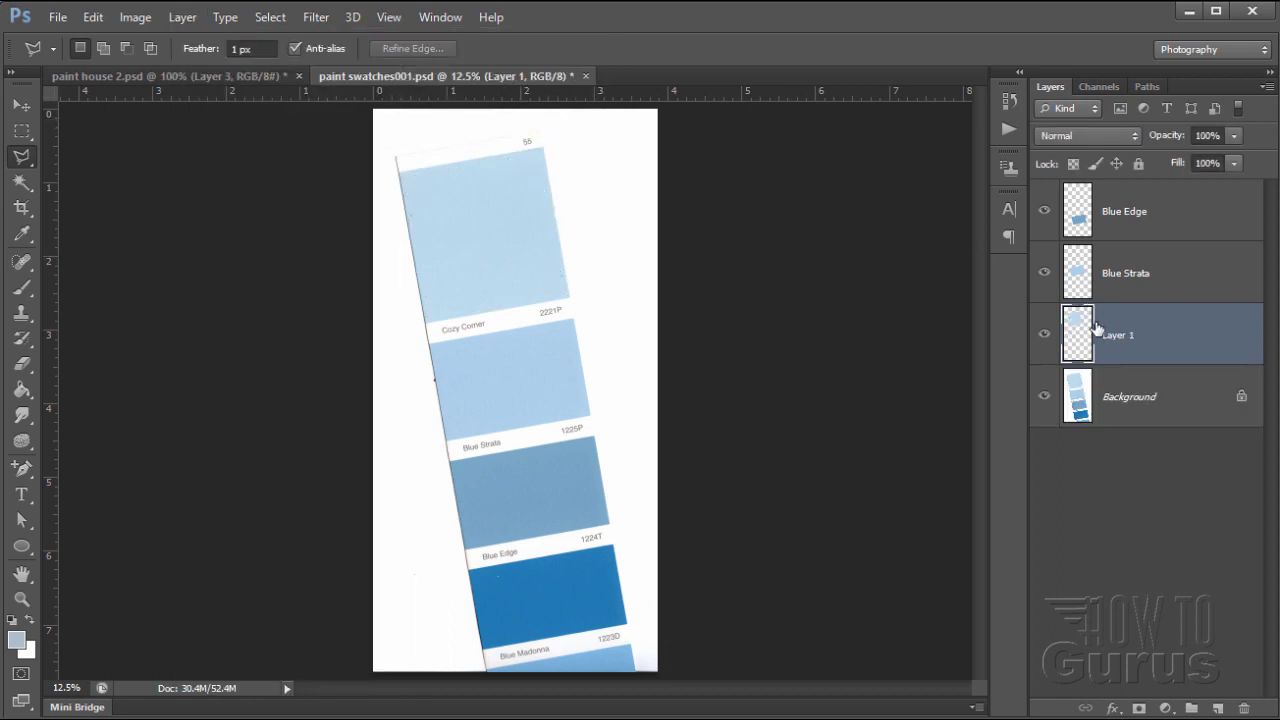
double_click(1117, 336)
type("Cozy Corner")
key("Return")
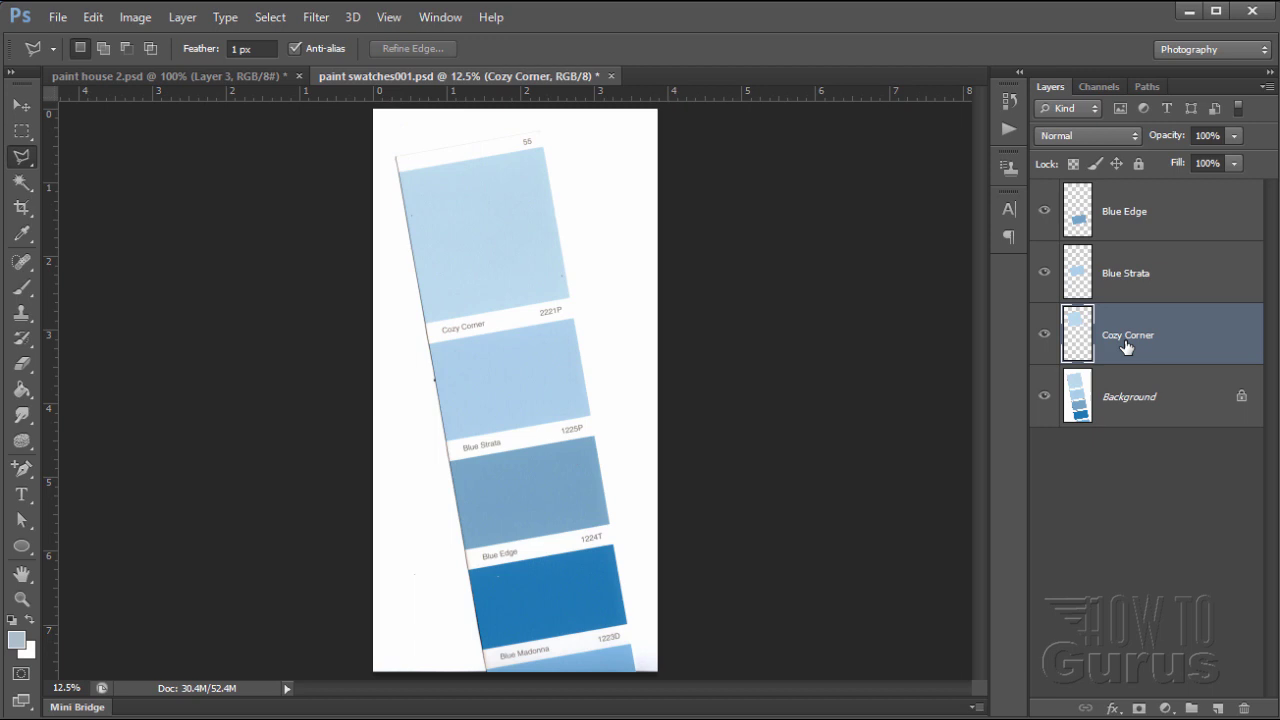
left_click(1044, 397)
left_click(1044, 273)
left_click(1044, 211)
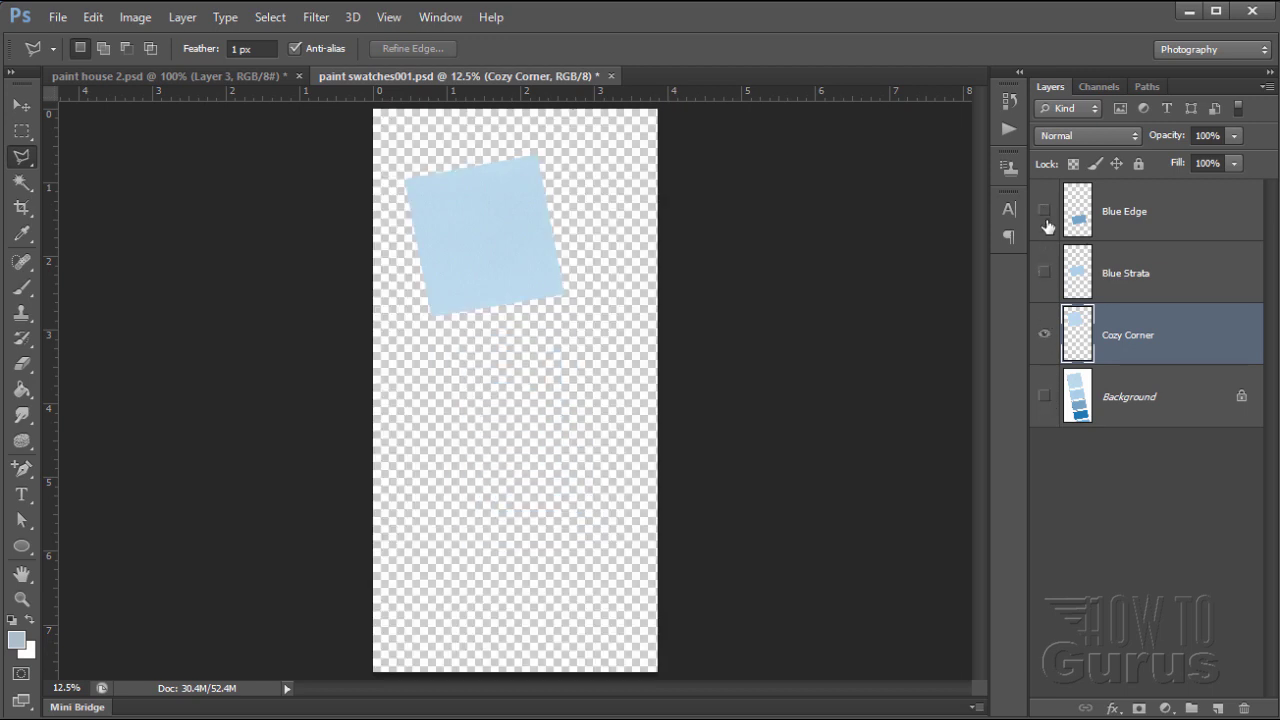
left_click(1044, 211)
left_click(1044, 273)
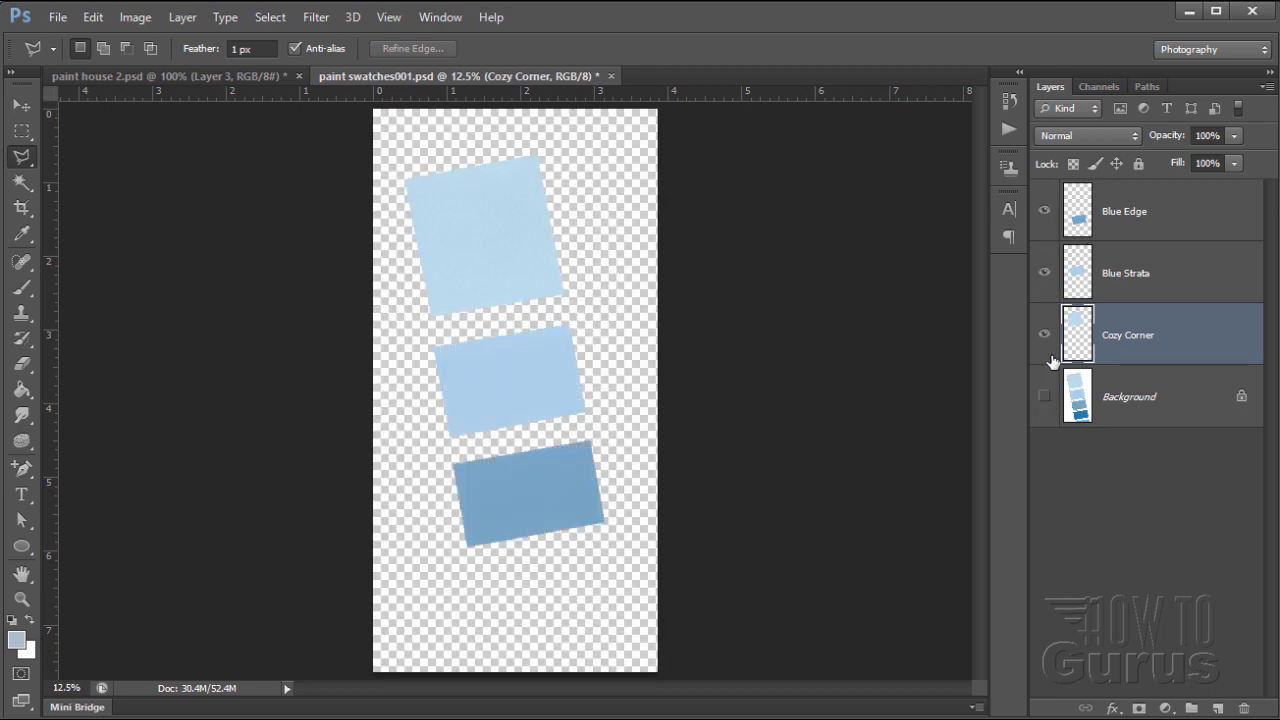
left_click(1044, 397)
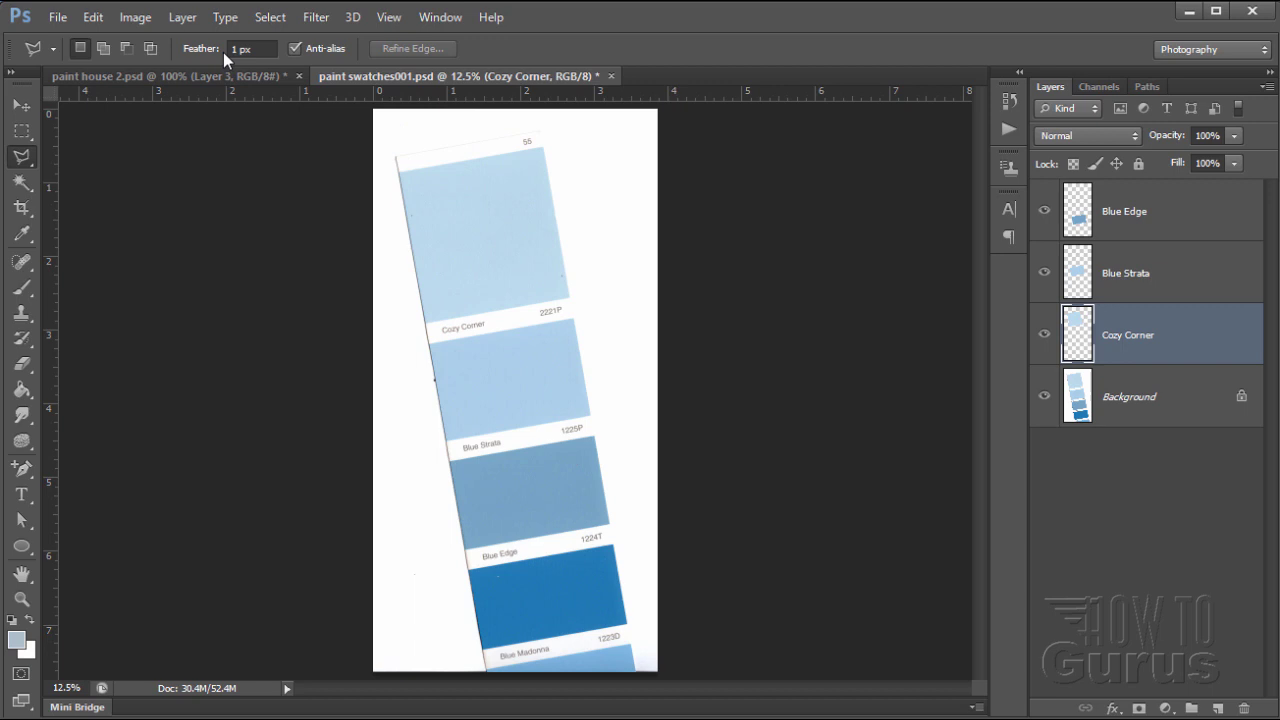
left_click(197, 80)
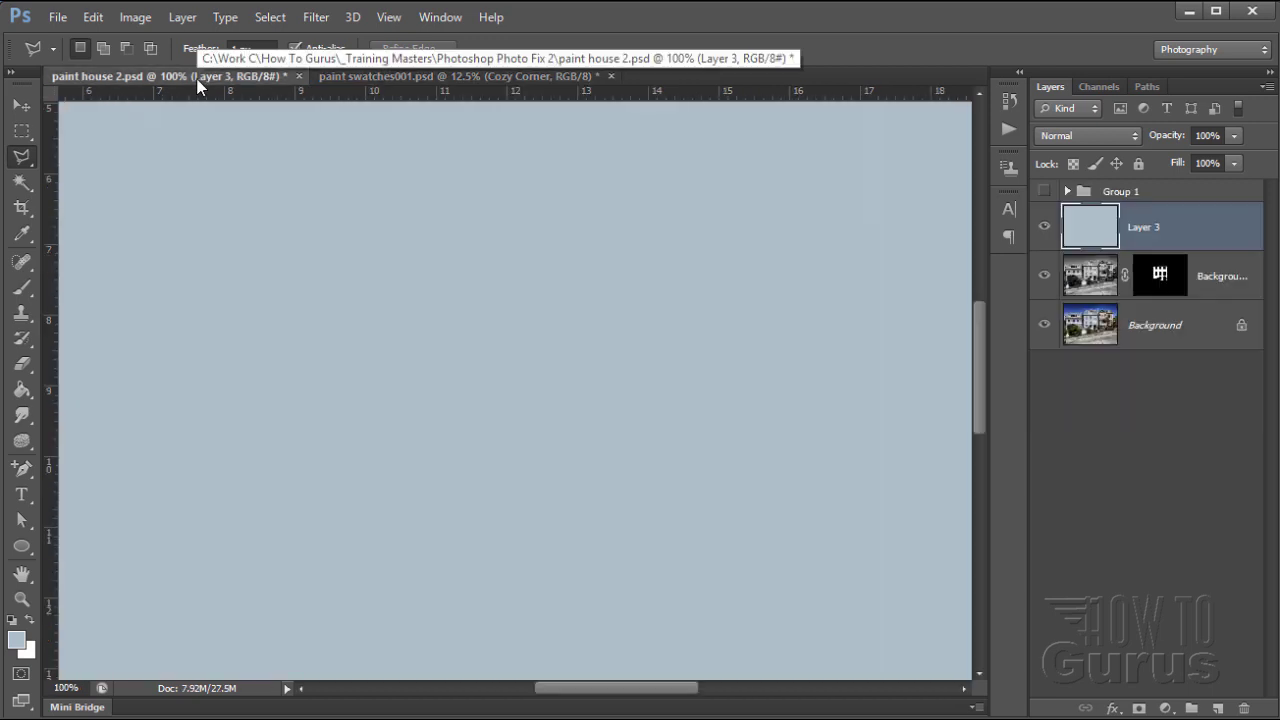
left_click(1045, 229)
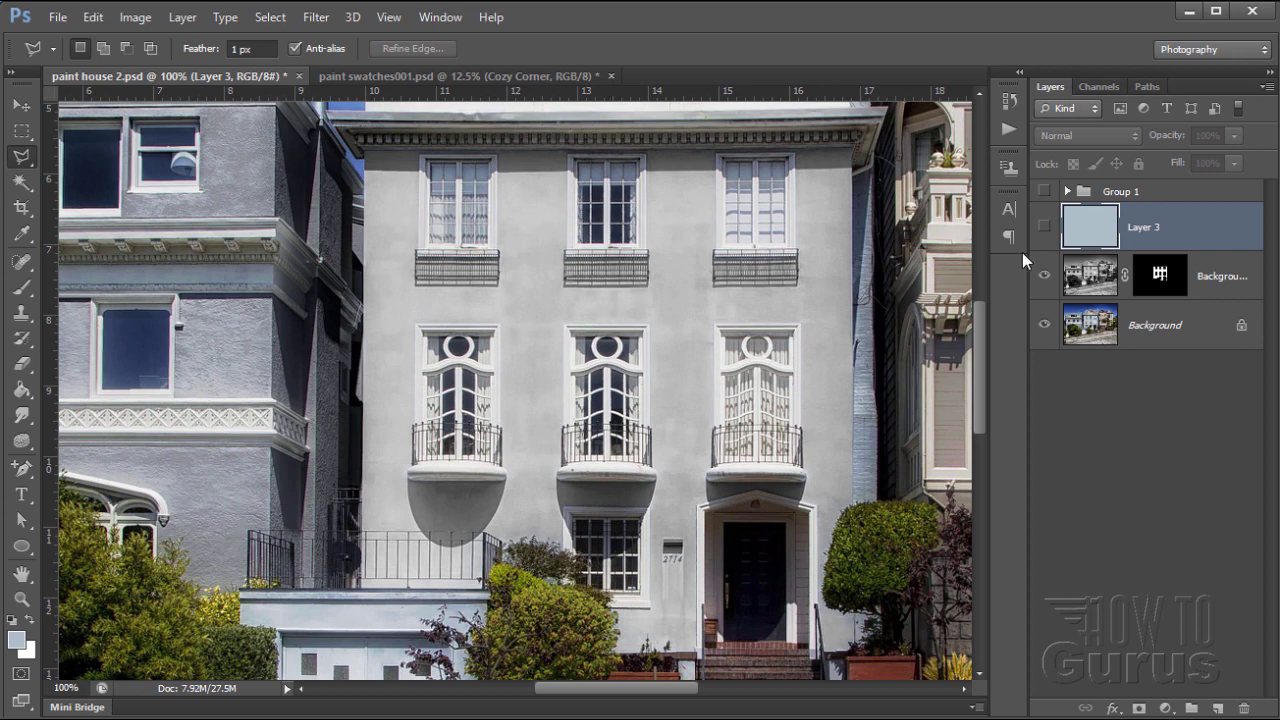
left_click(1045, 229)
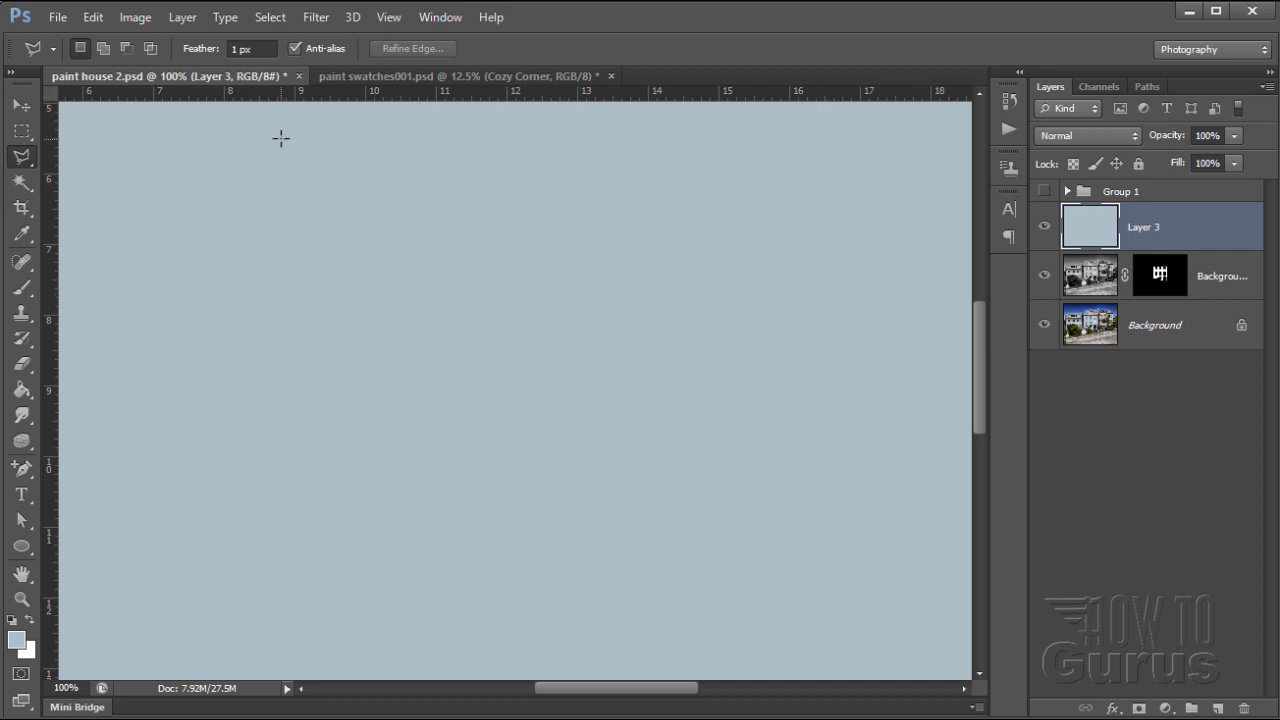
left_click(367, 79)
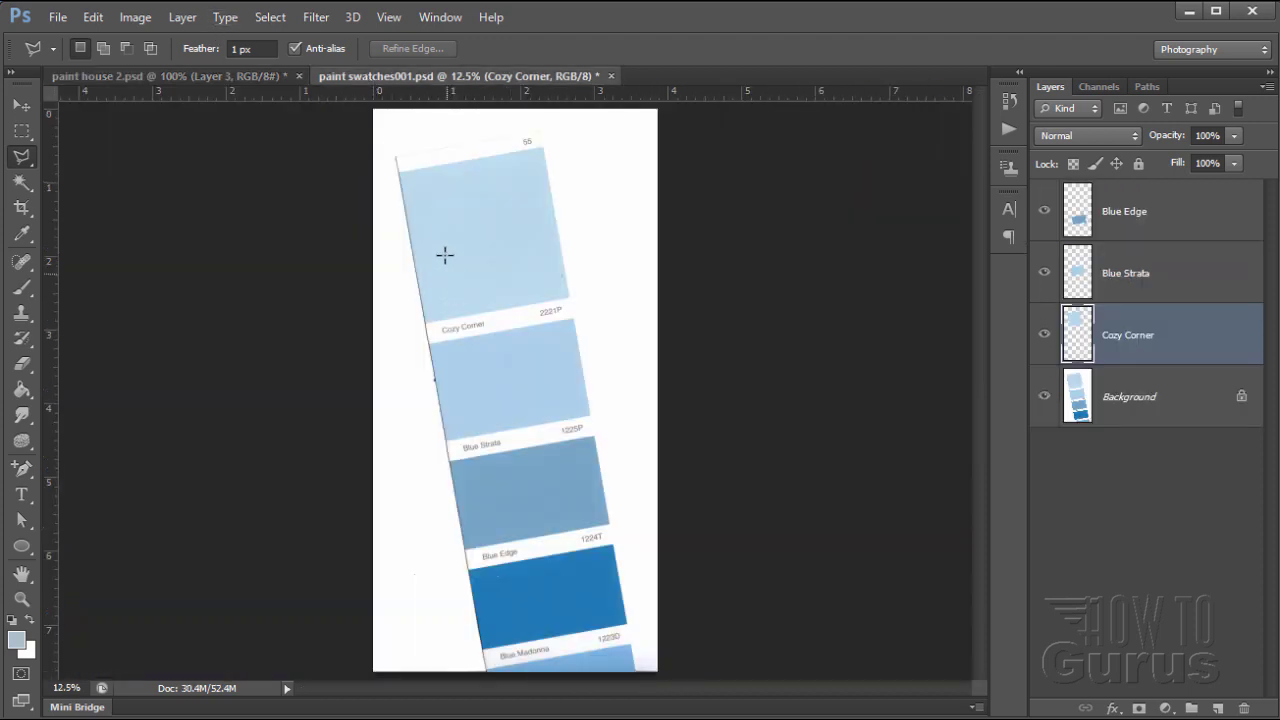
In paint house 2.psd, open Match Color for Layer 3 with paint swatches001 as source.
left_click(242, 77)
key("v")
left_click(136, 18)
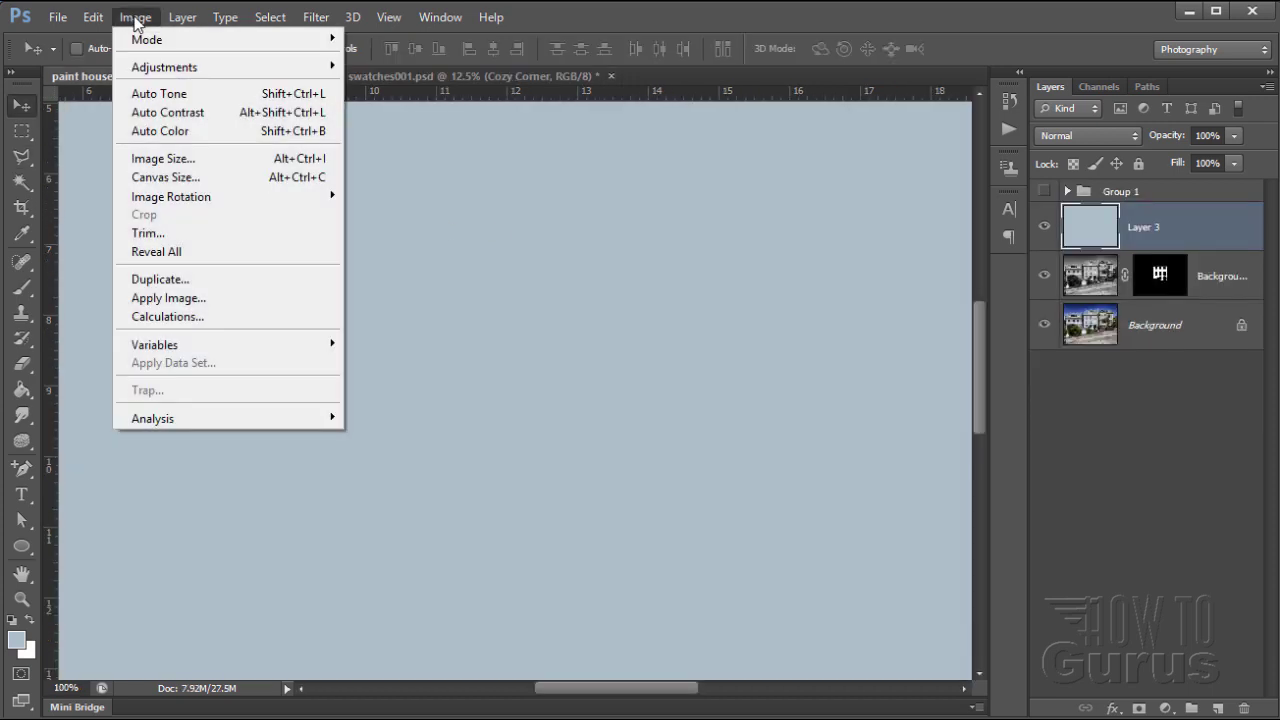
mouse_move(181, 68)
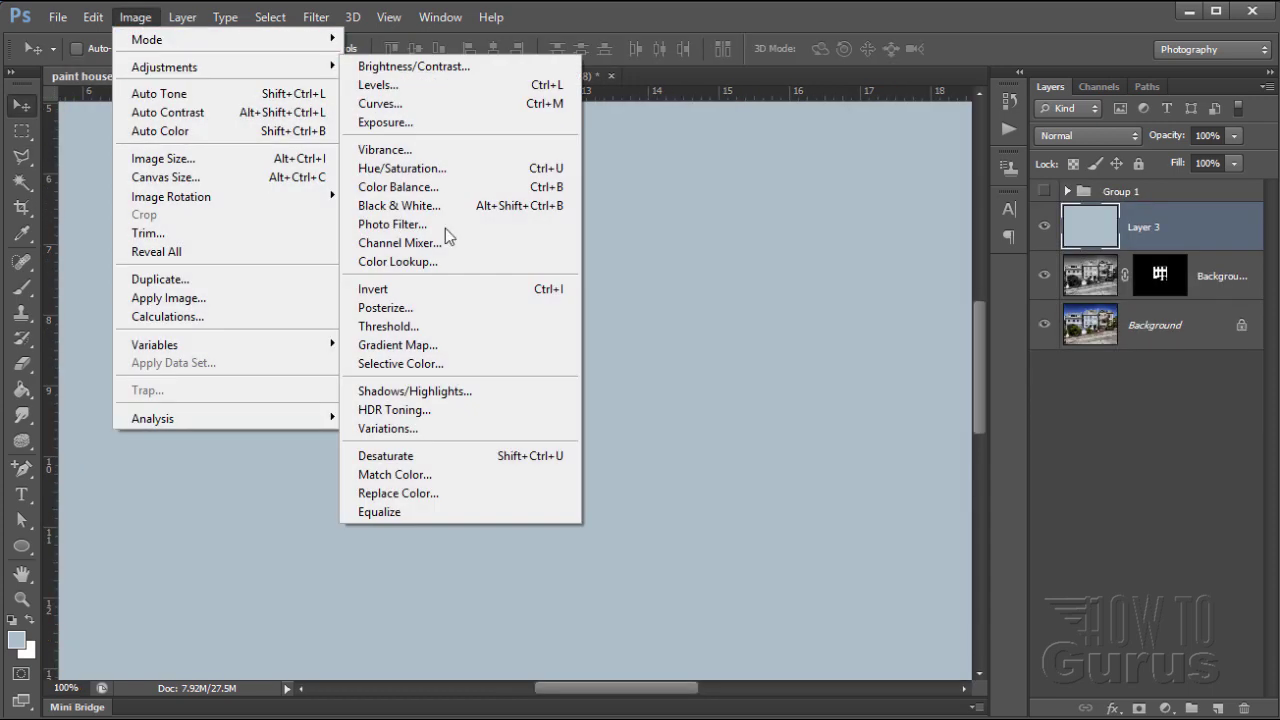
left_click(397, 476)
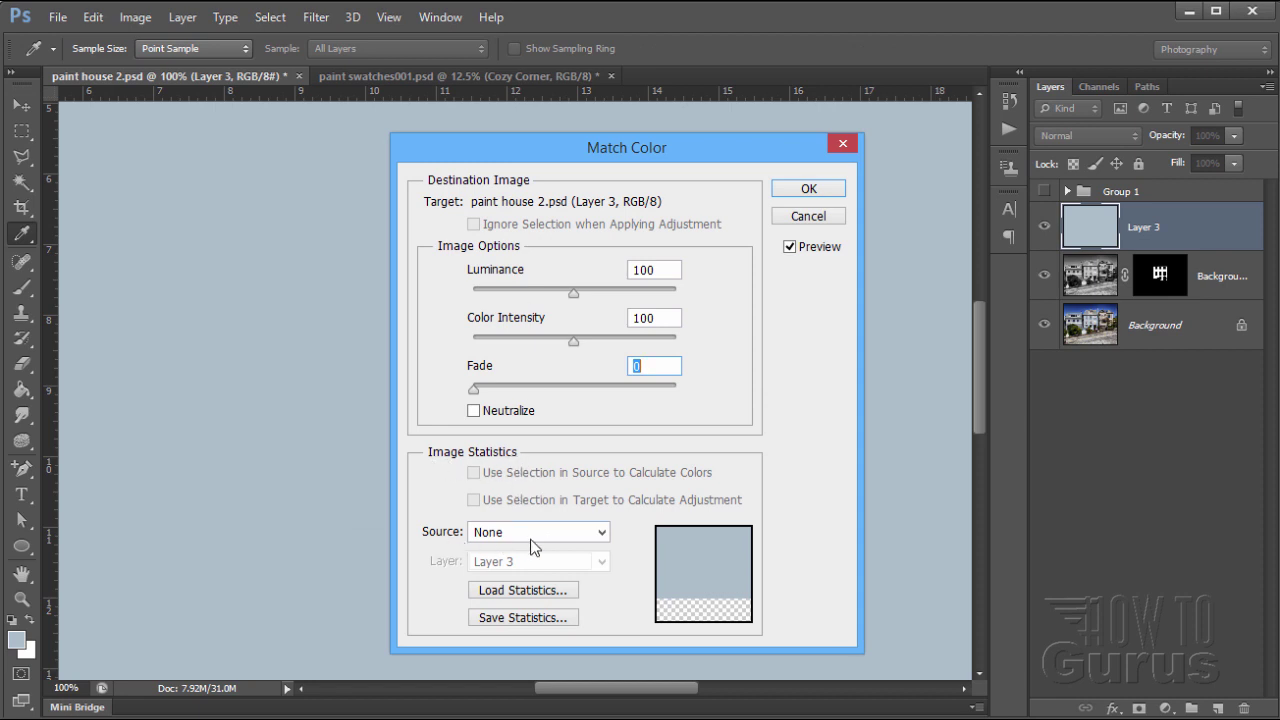
left_click(603, 535)
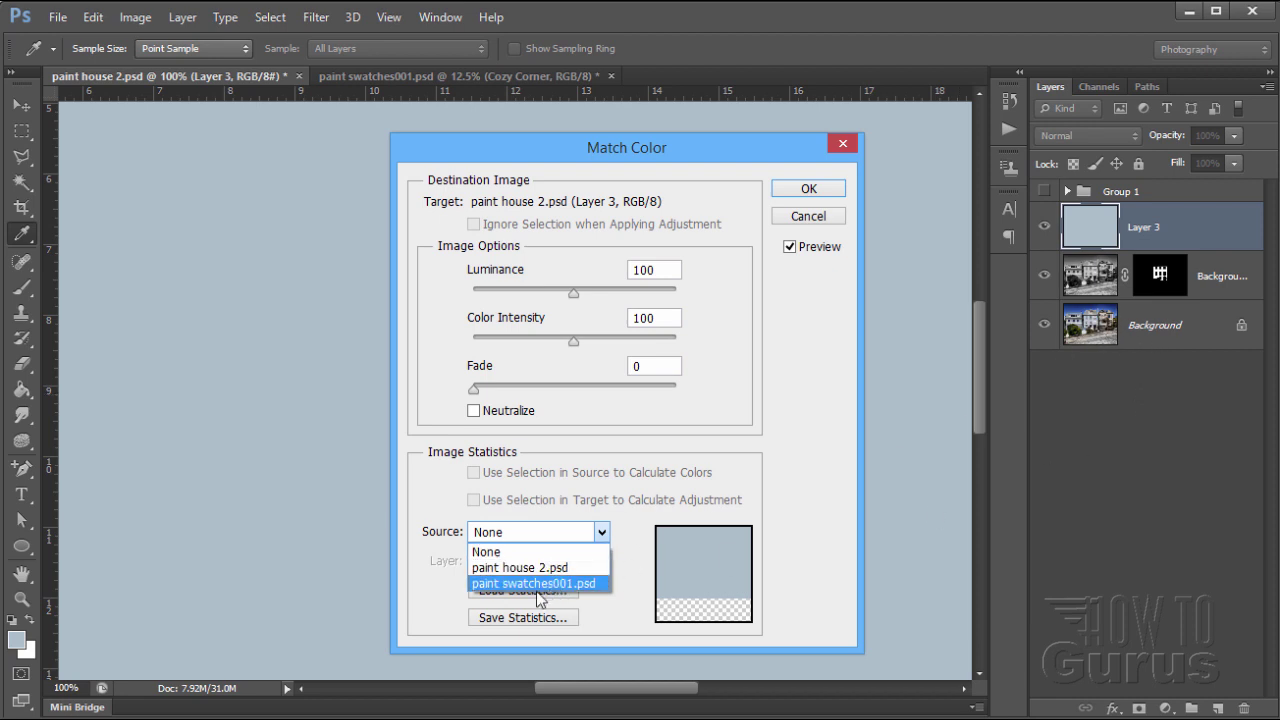
left_click(548, 584)
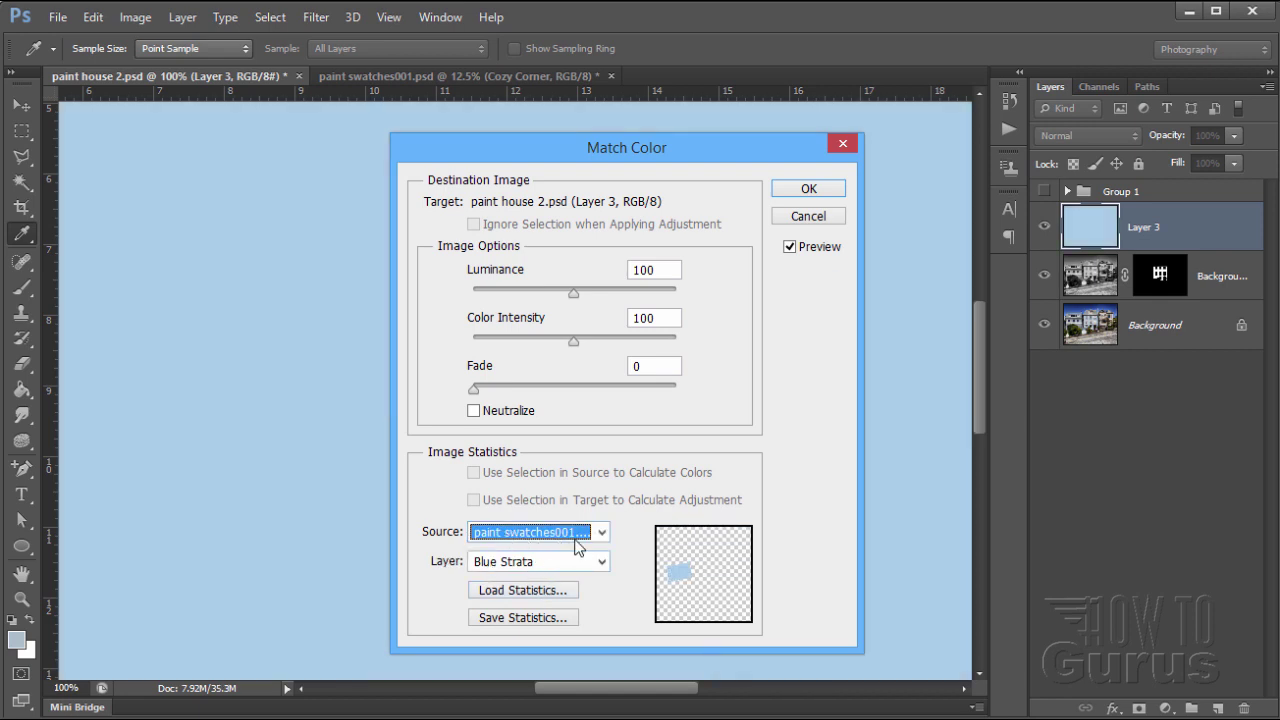
Try the Cozy Corner and Blue Strata swatch layers, settle on Blue Edge, and apply.
left_click(601, 563)
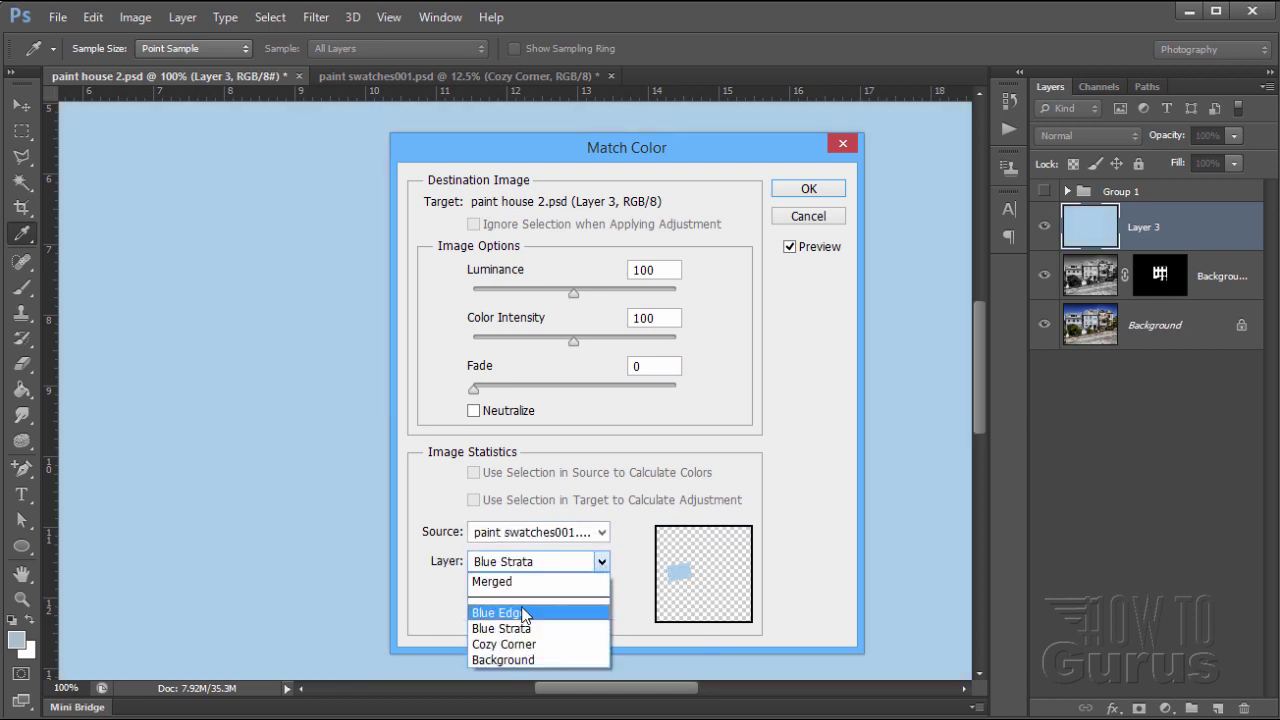
left_click(524, 644)
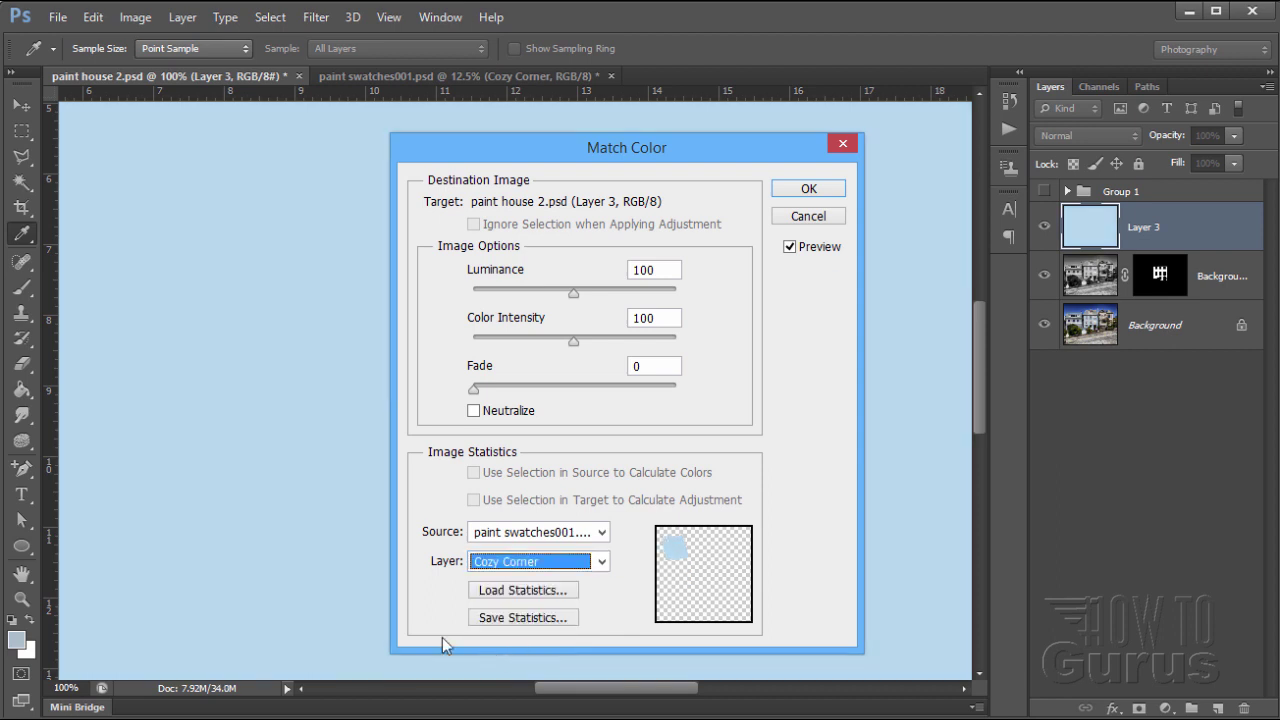
left_click(601, 562)
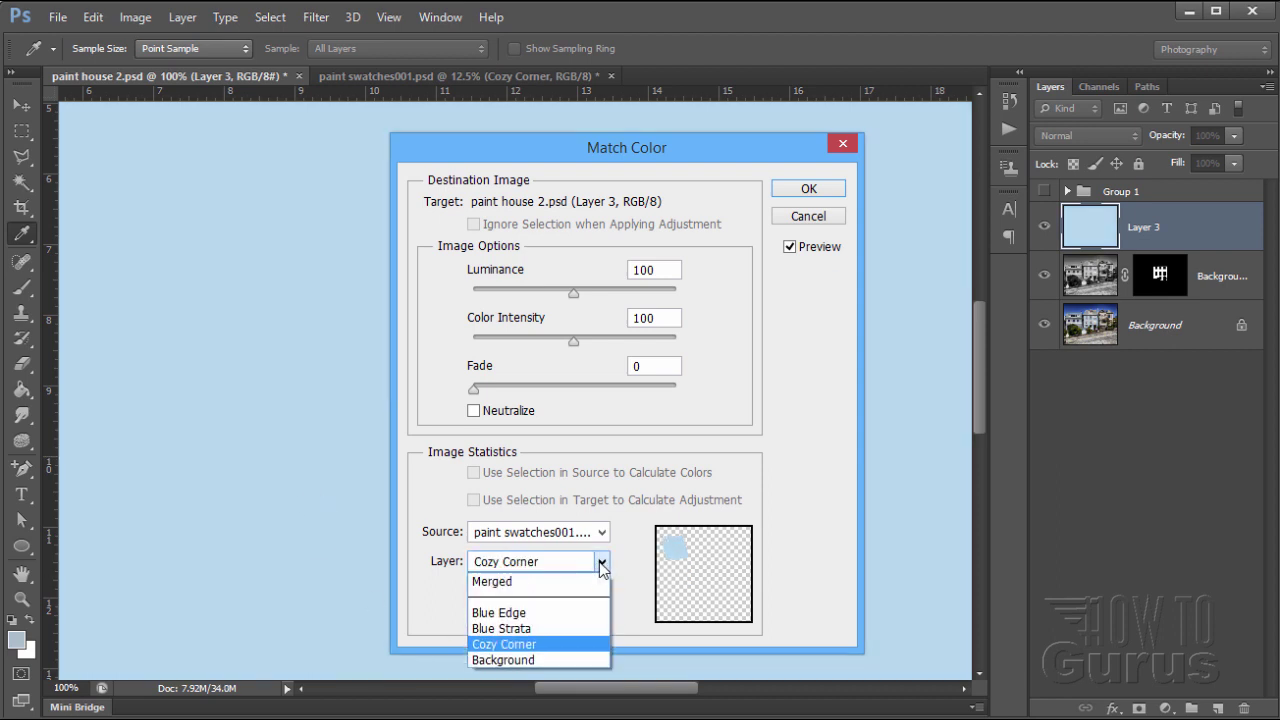
left_click(530, 628)
left_click(601, 562)
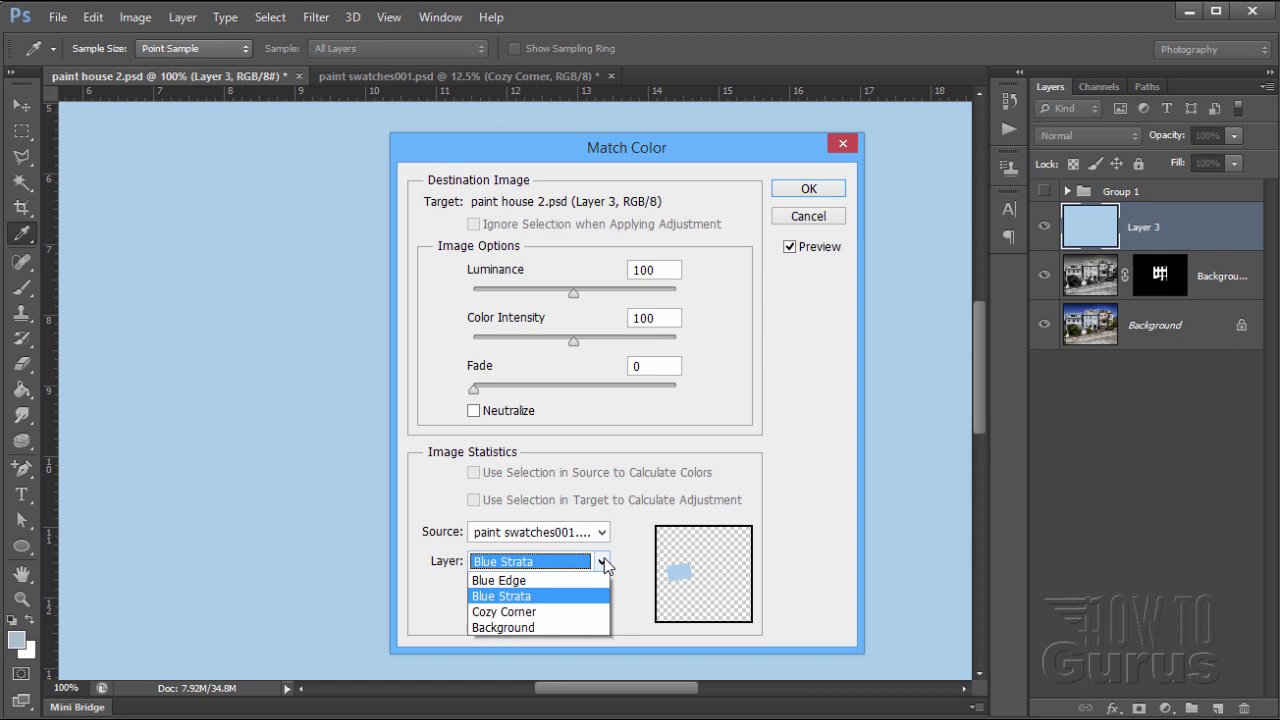
left_click(548, 613)
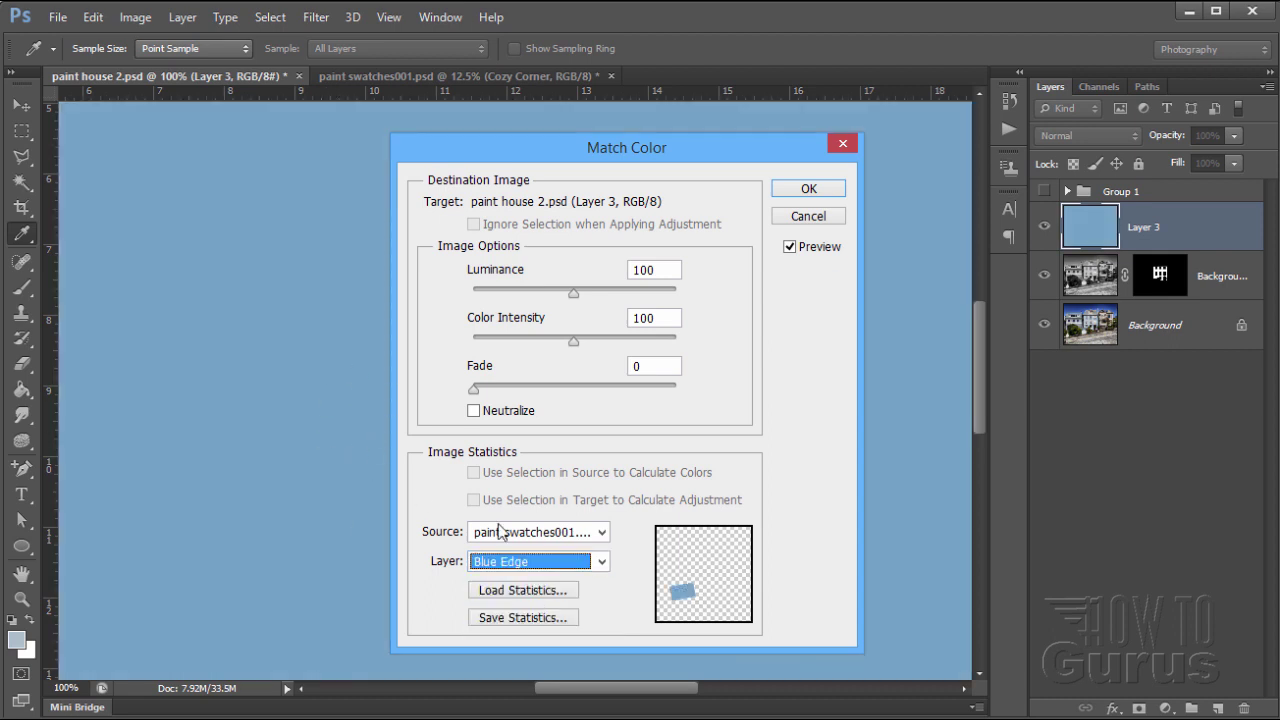
left_click(602, 565)
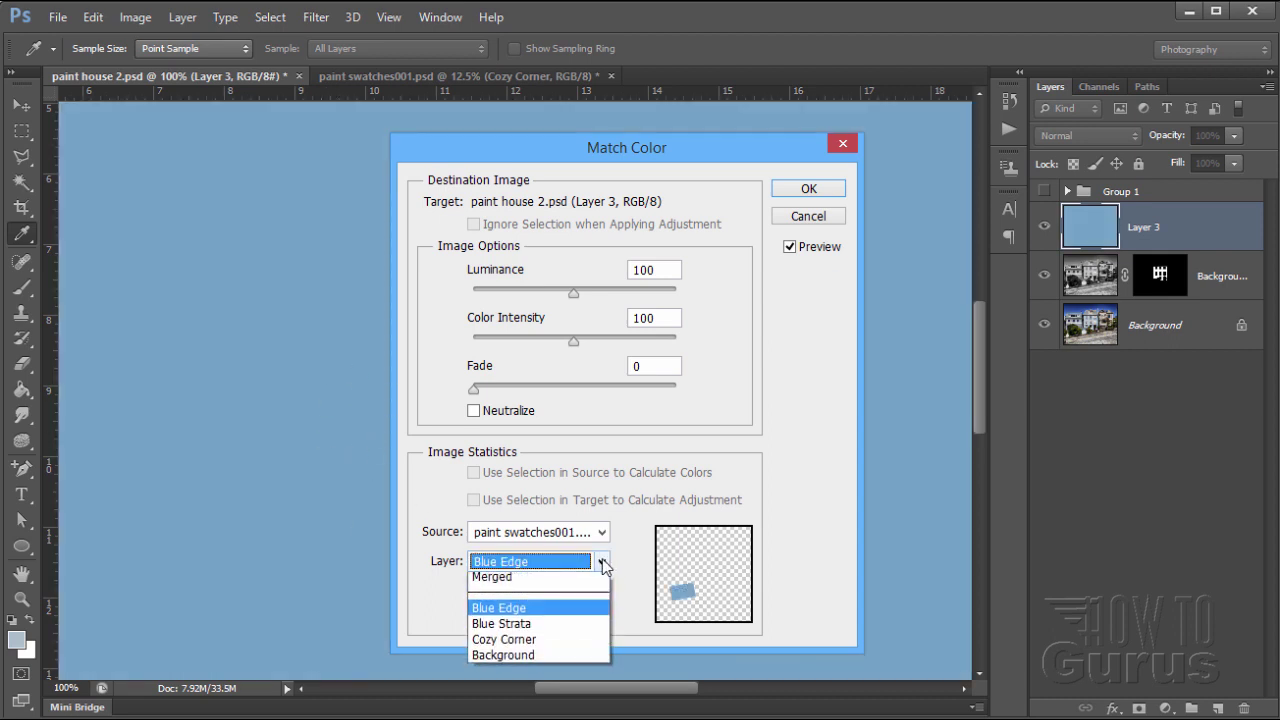
left_click(542, 613)
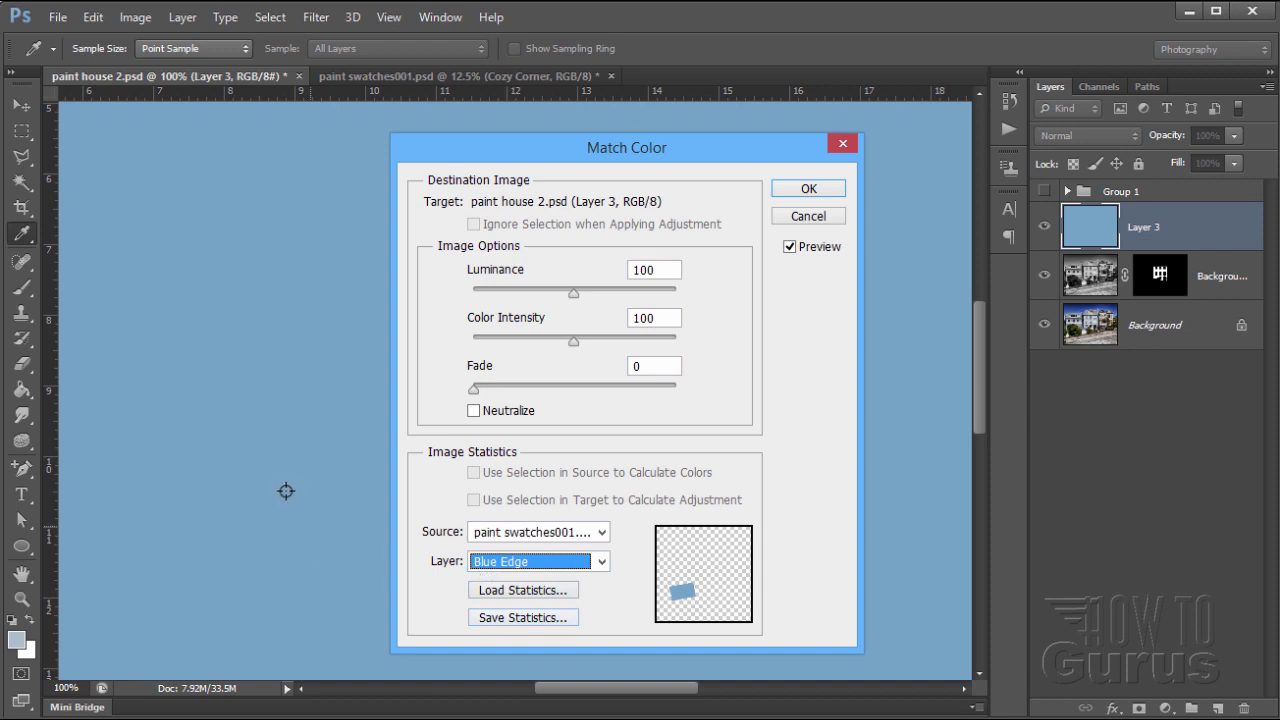
left_click(602, 562)
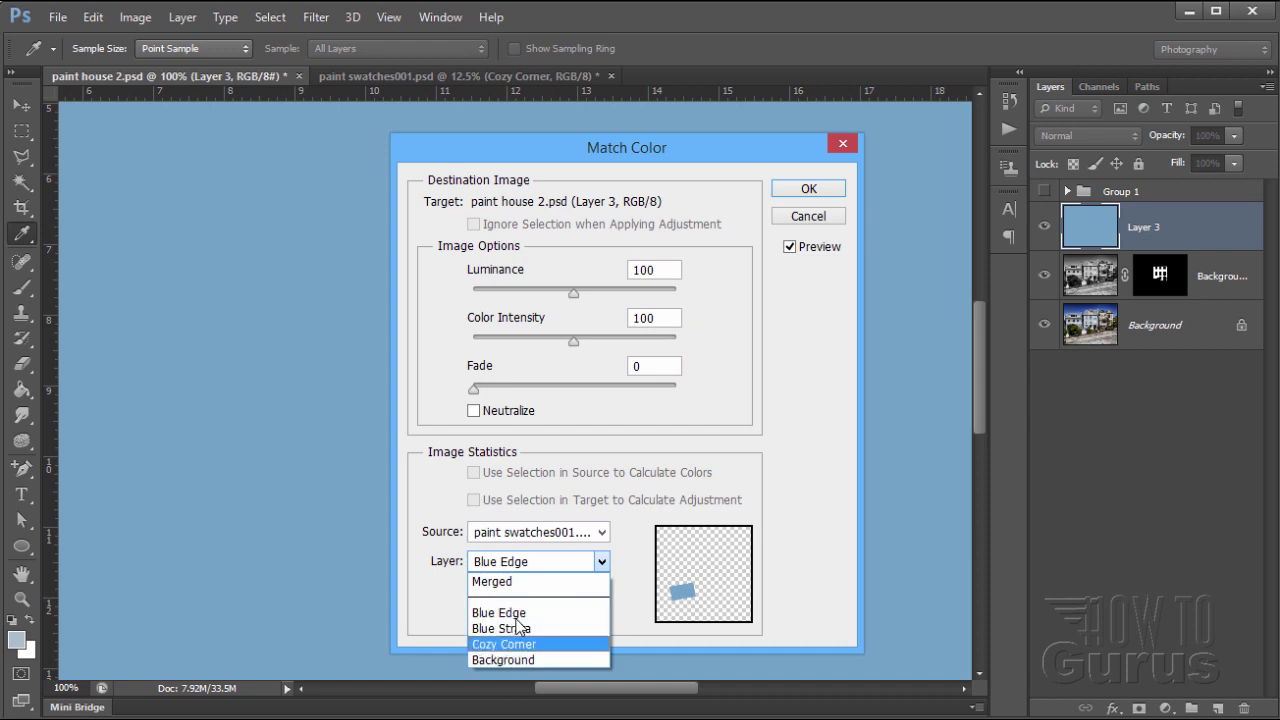
left_click(530, 562)
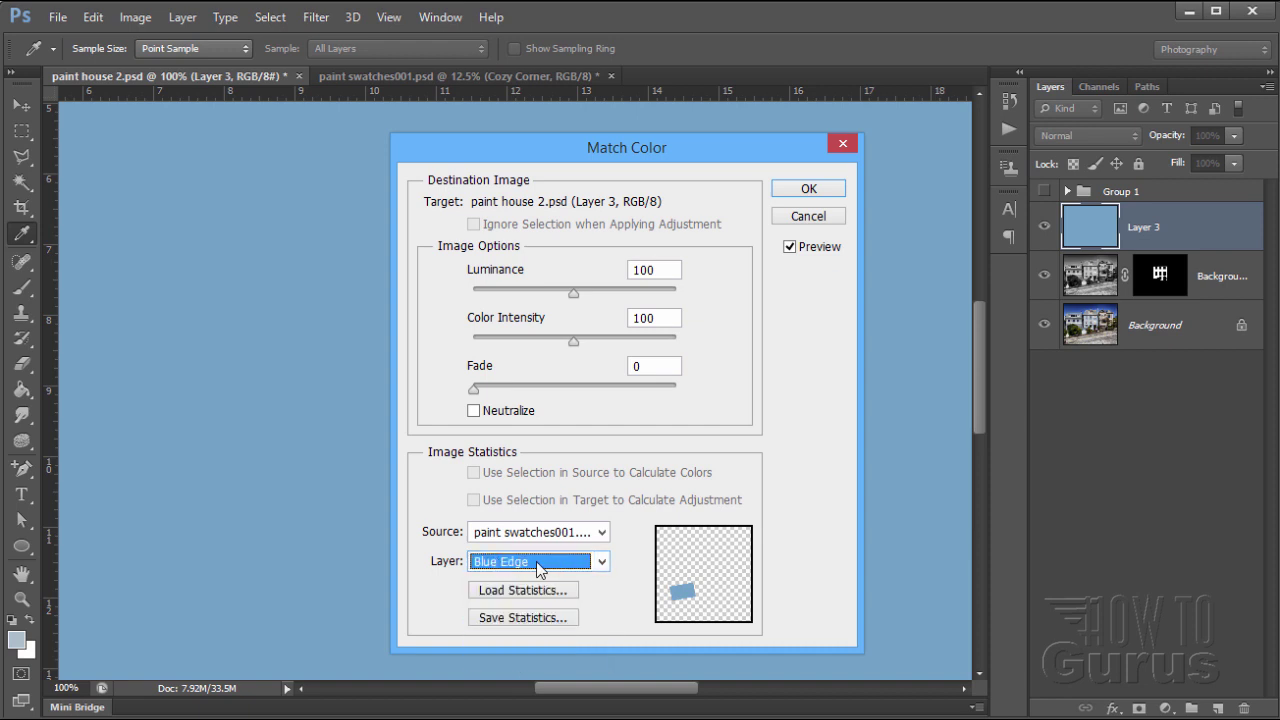
left_click(812, 190)
key("v")
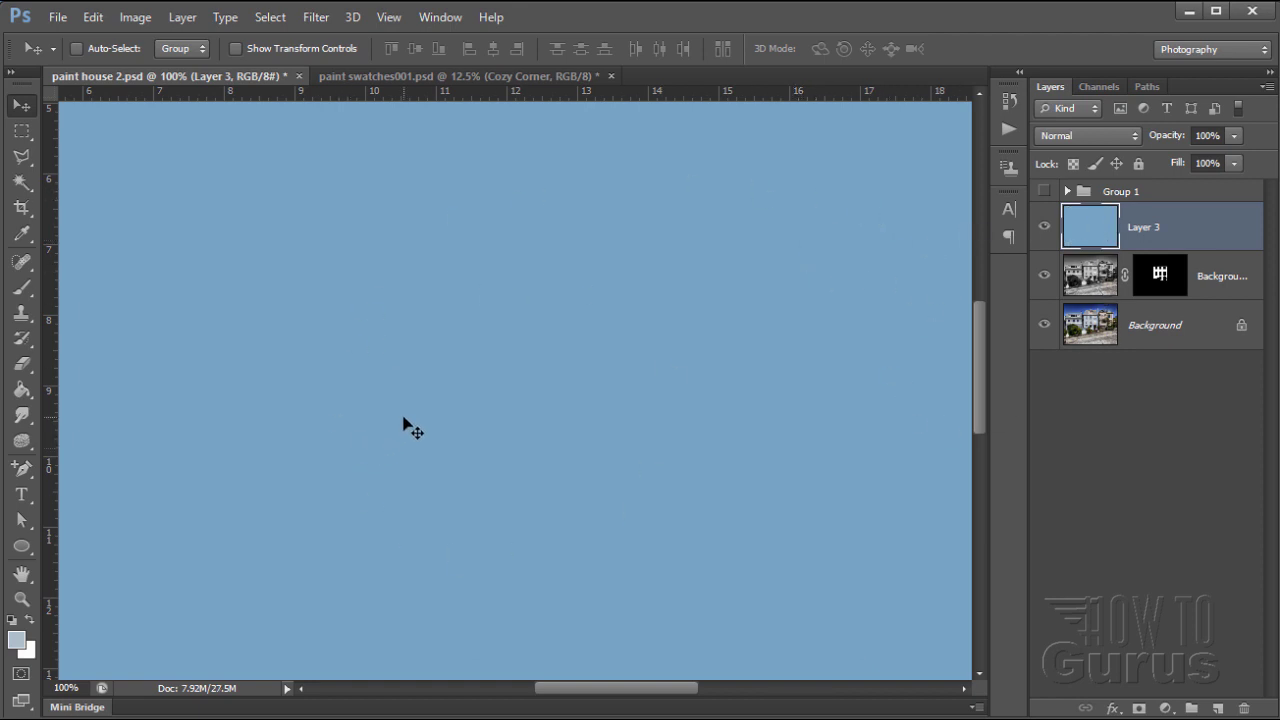
left_click(506, 78)
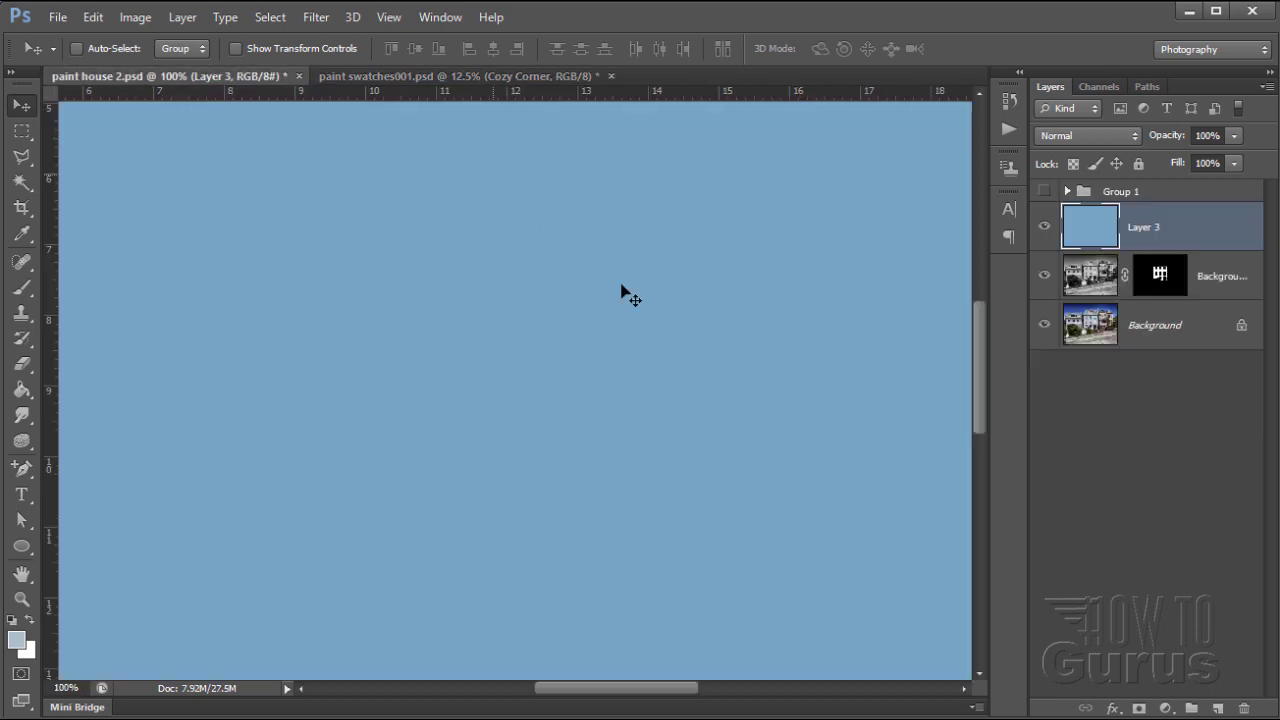
left_click(215, 76)
Switch Layer 3's blend mode from Normal to Color.
left_click(1082, 137)
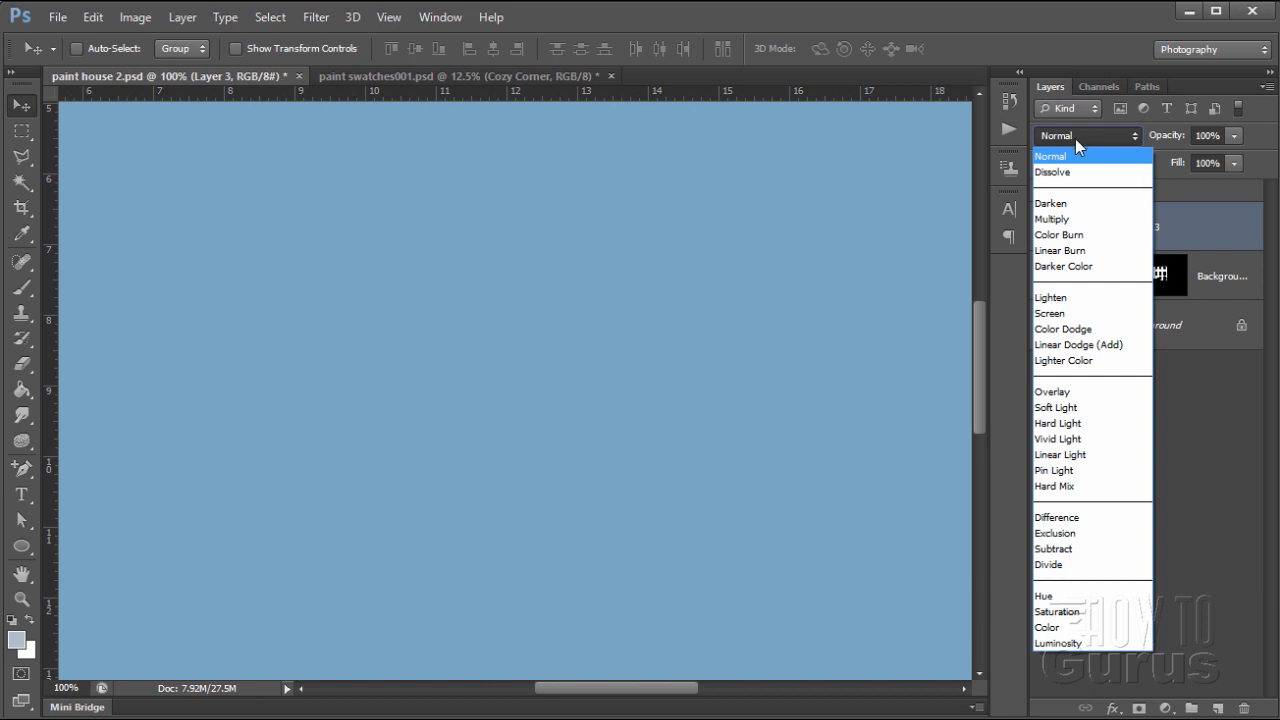
left_click(1048, 627)
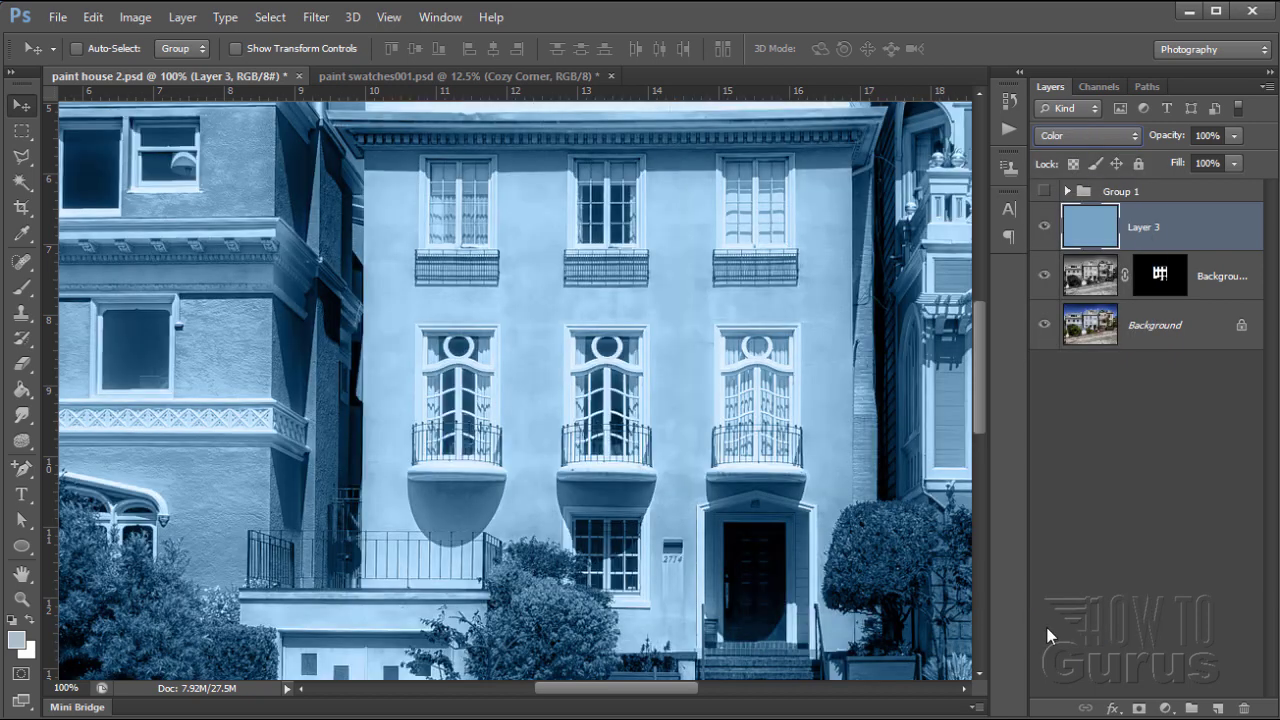
Copy the Background copy's facade mask onto Layer 3, then reselect the Background copy image thumbnail.
left_click(1159, 277)
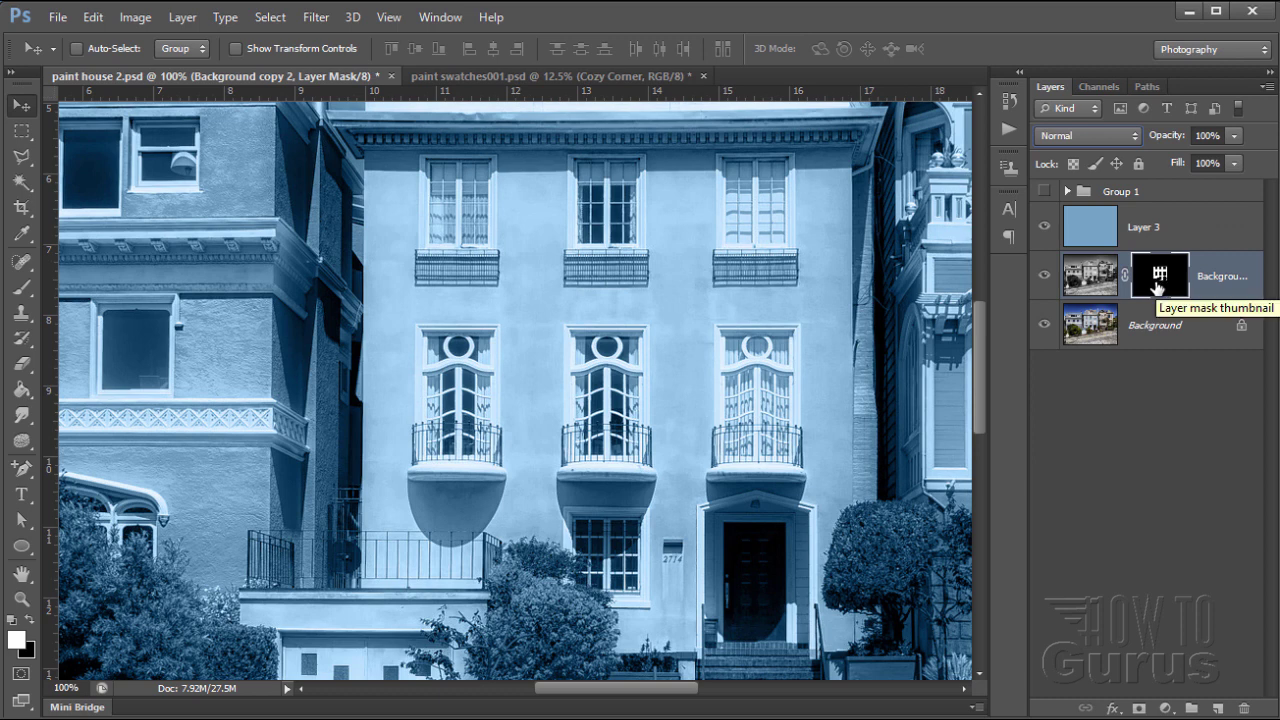
left_click_drag(1157, 287, 1152, 240)
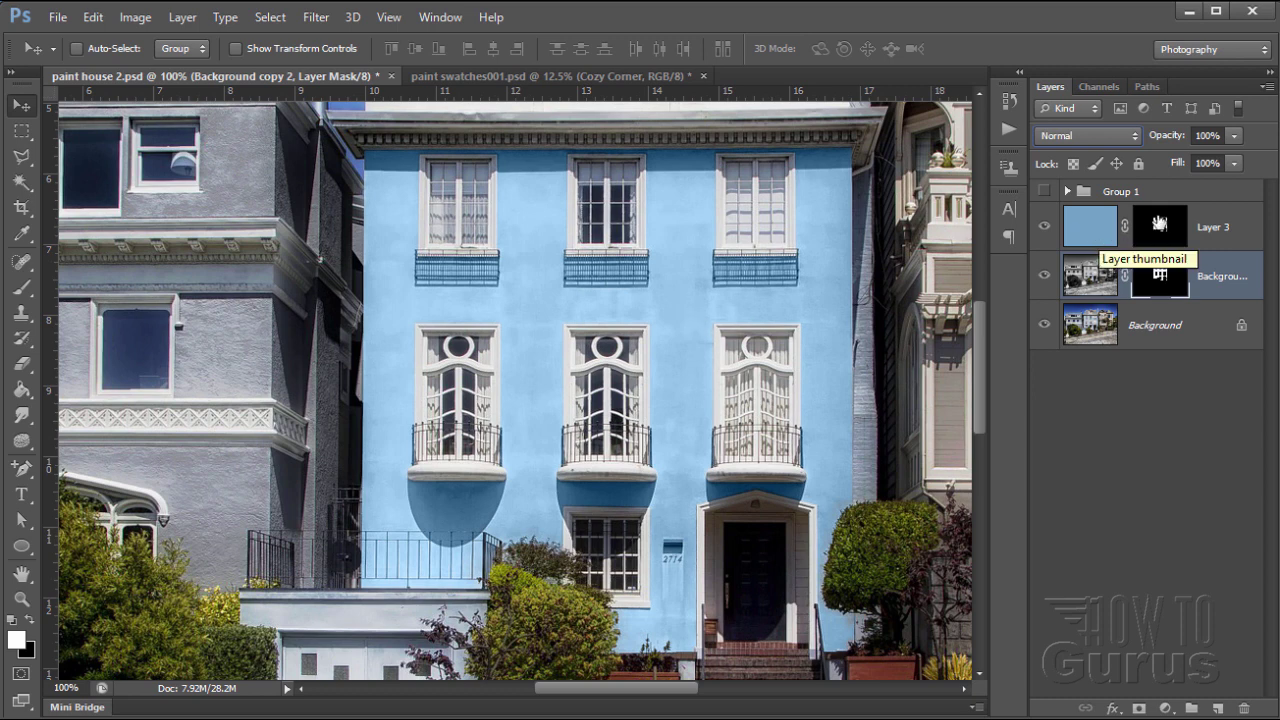
left_click(1088, 281)
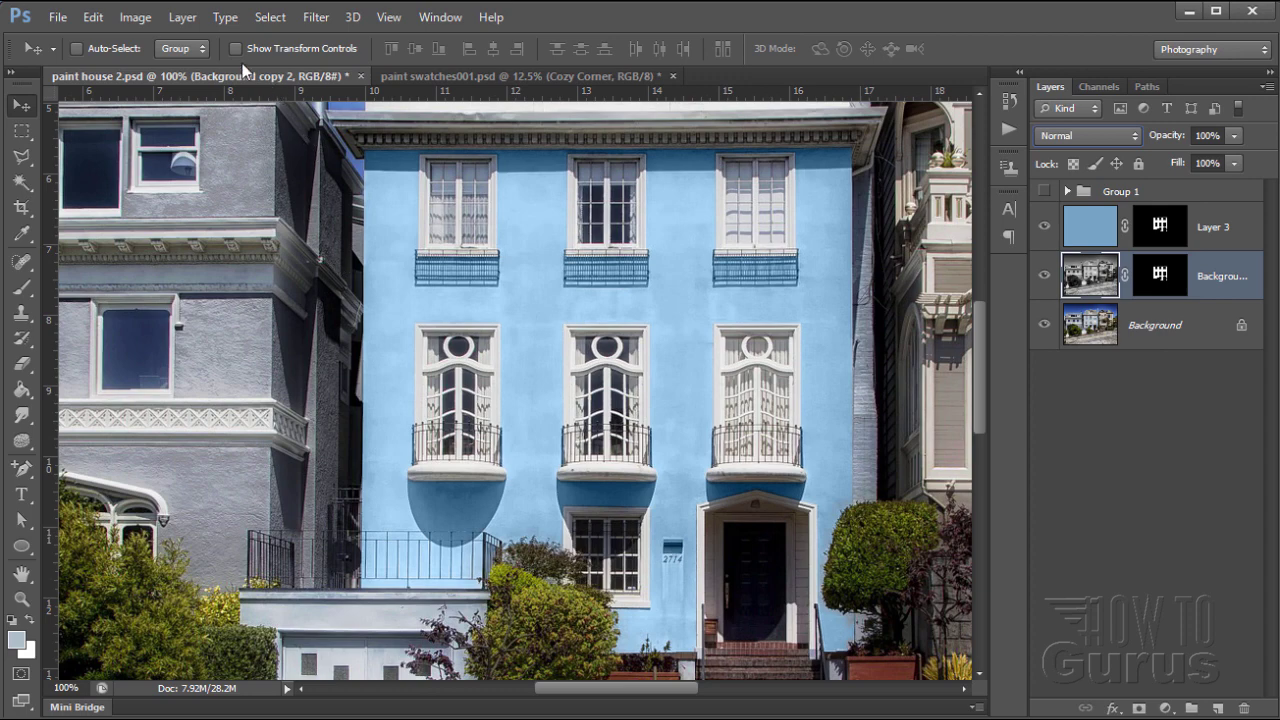
Create a clipped Levels 2 adjustment layer and set its midtone slider to 0.54.
left_click(182, 18)
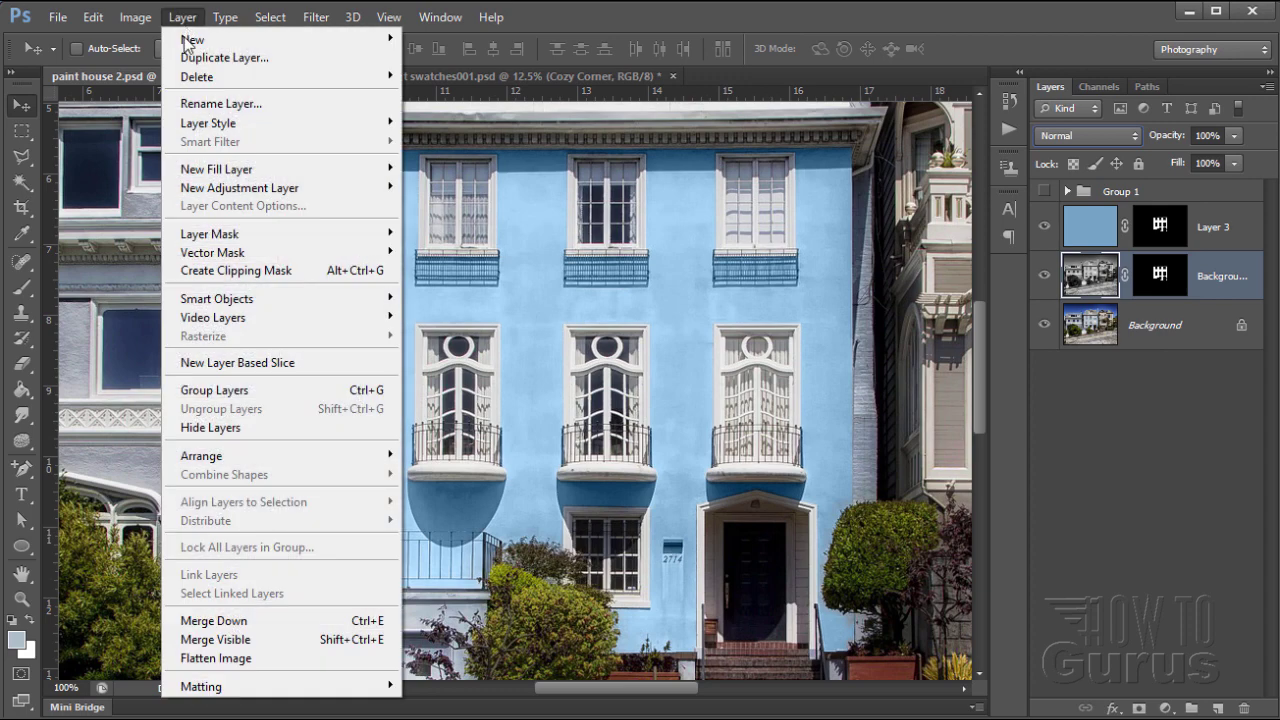
mouse_move(289, 190)
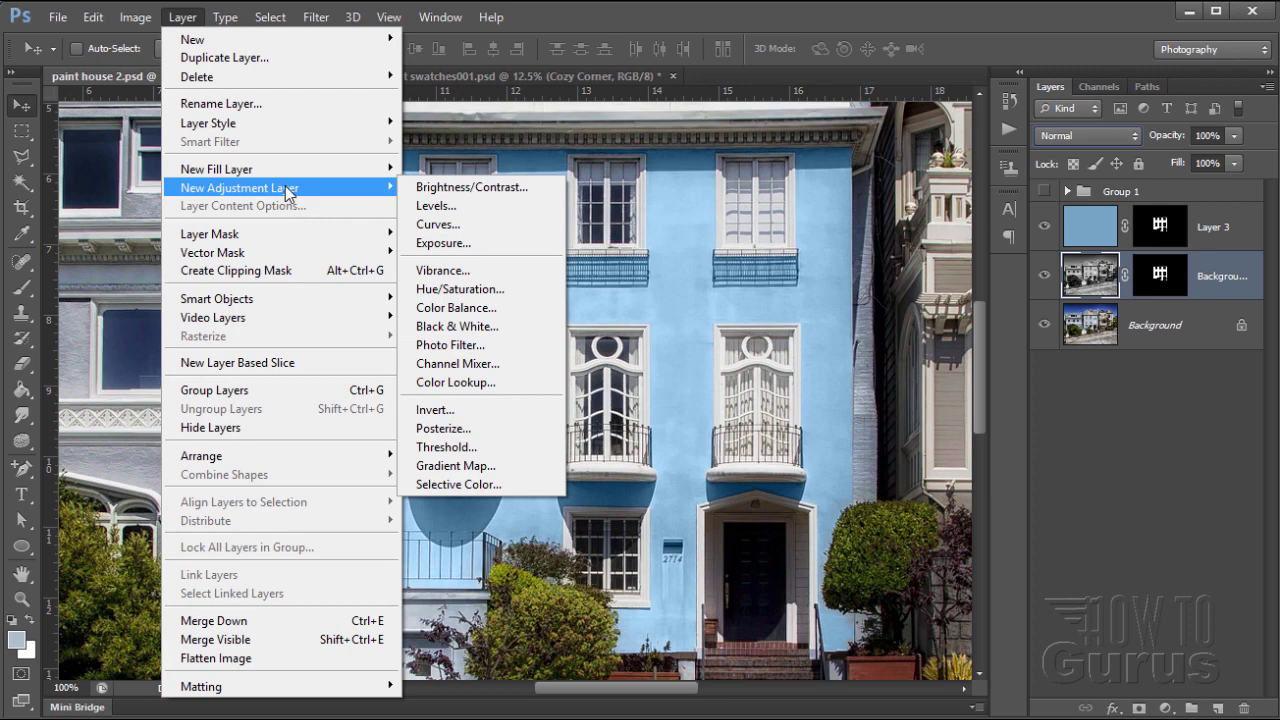
left_click(445, 206)
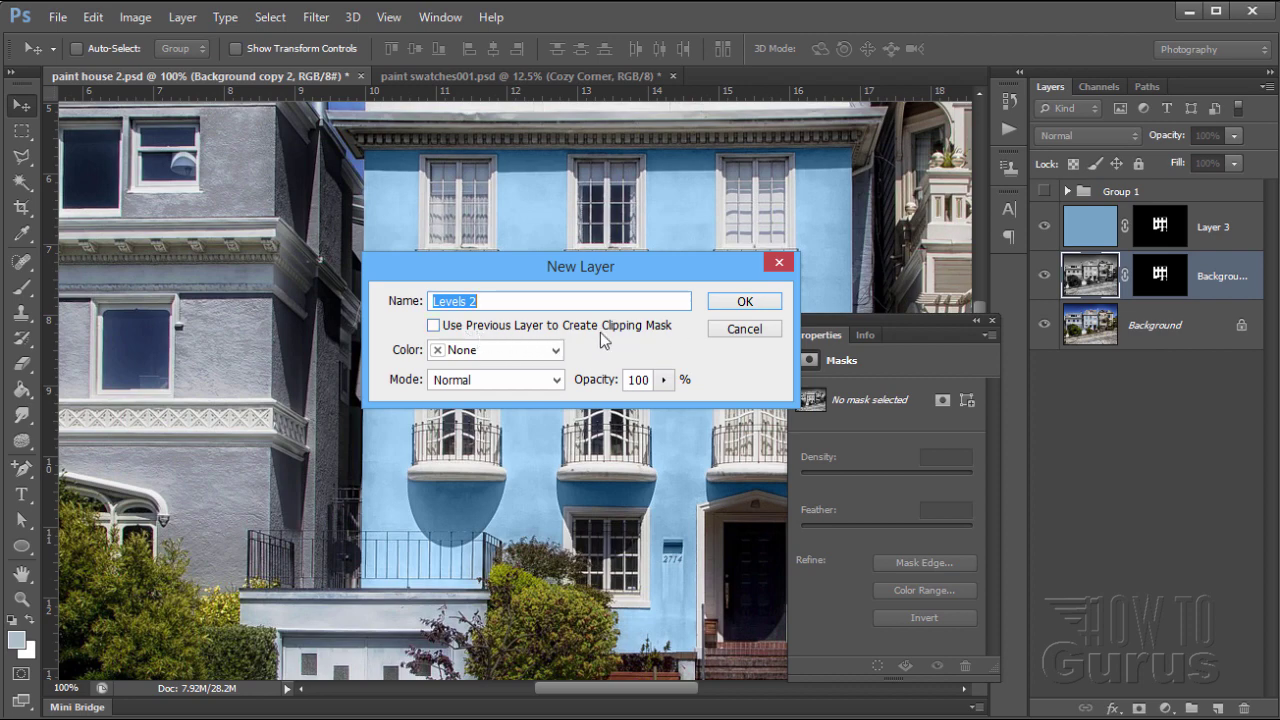
left_click(433, 326)
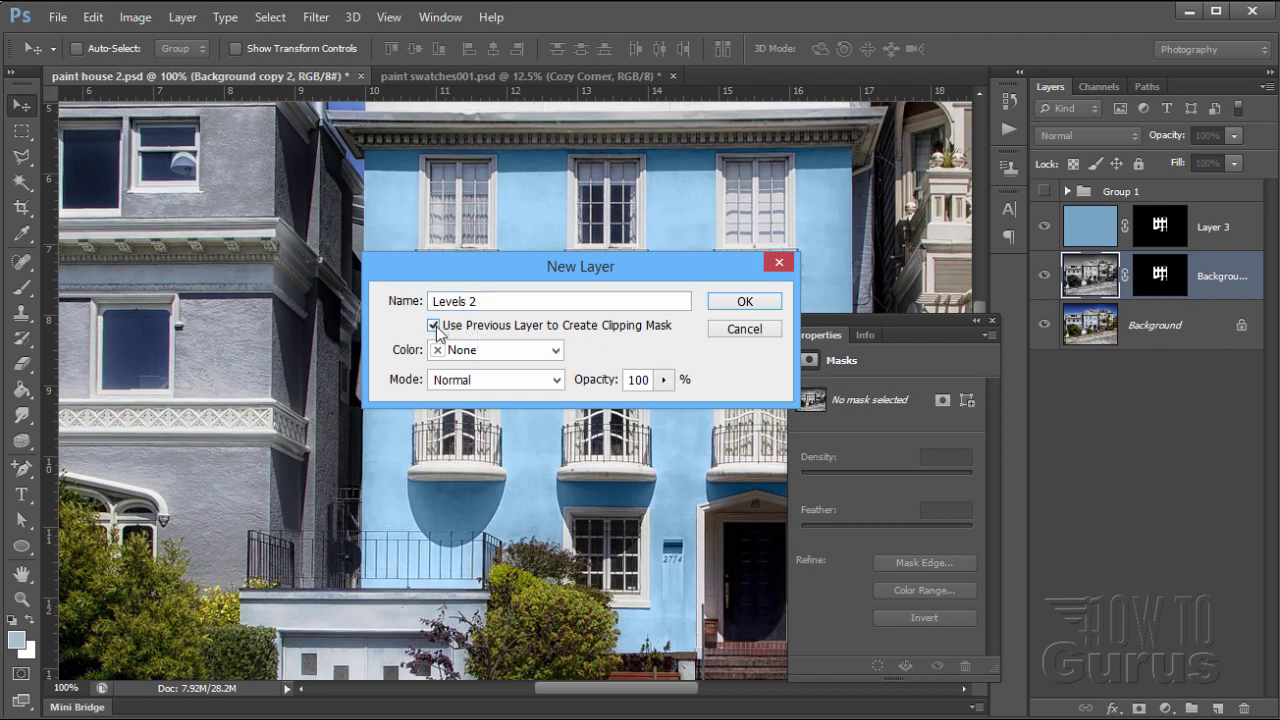
left_click(745, 302)
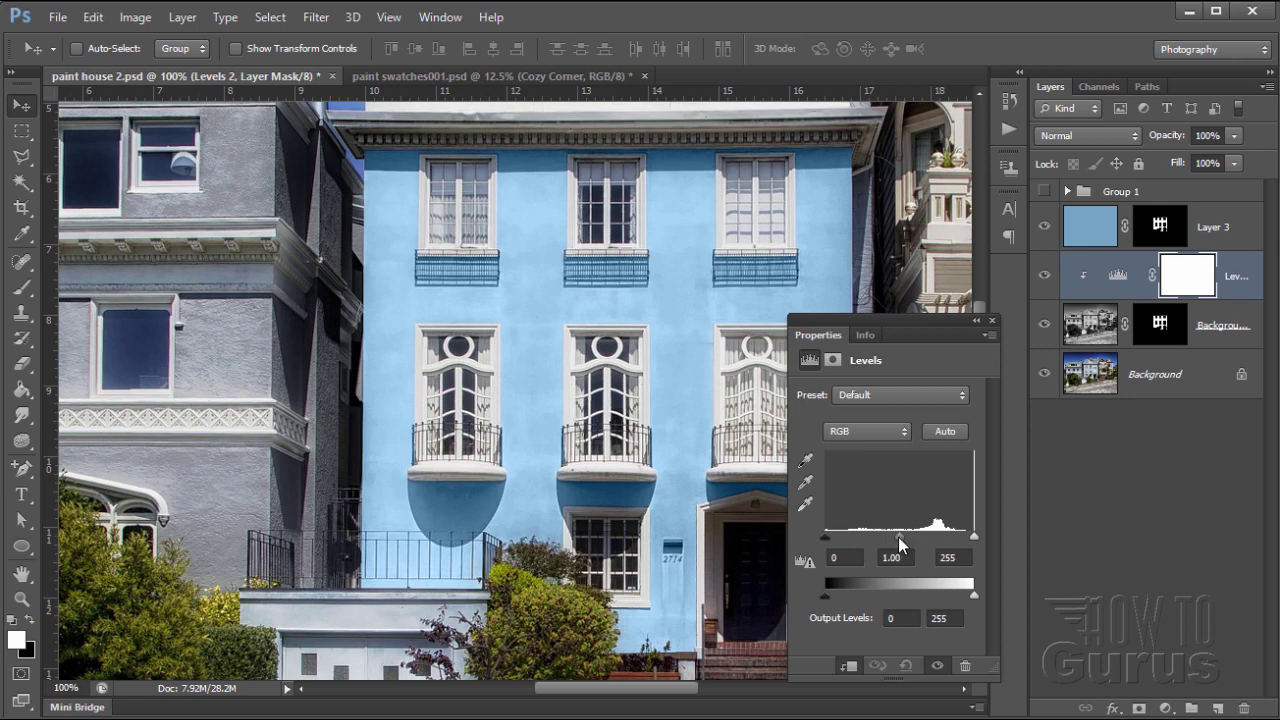
left_click_drag(907, 543, 927, 543)
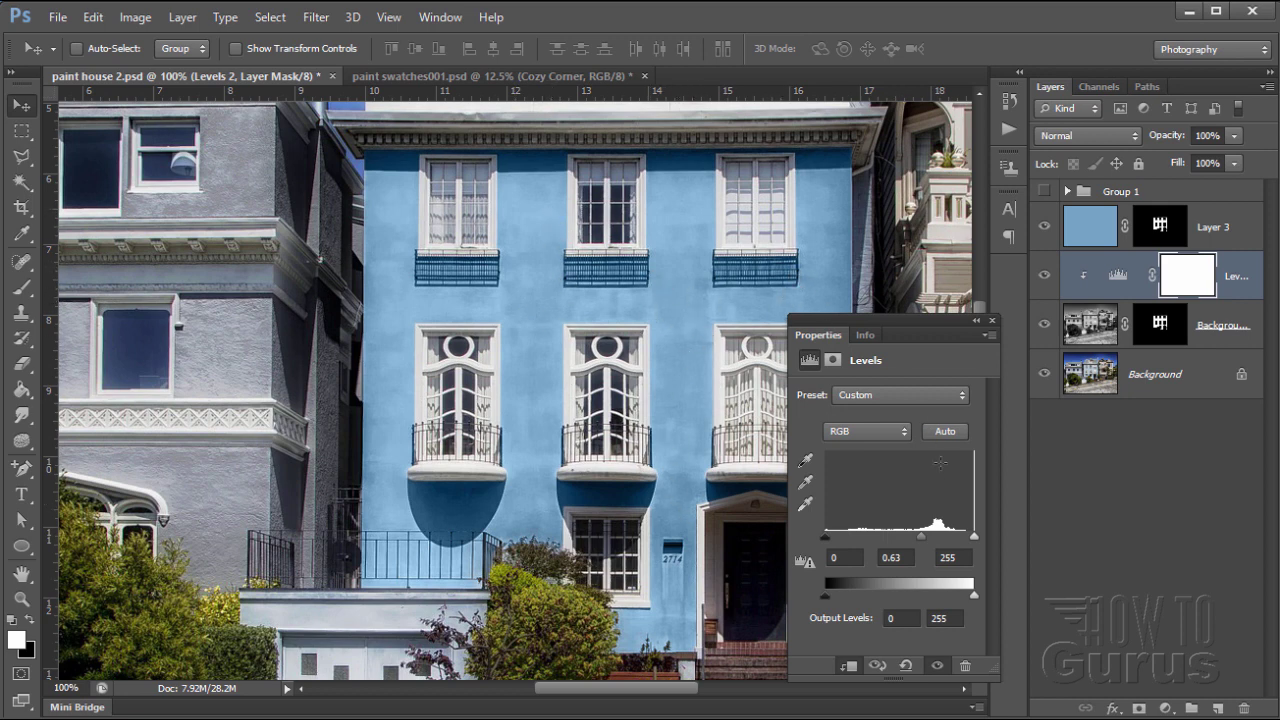
left_click_drag(921, 543, 925, 544)
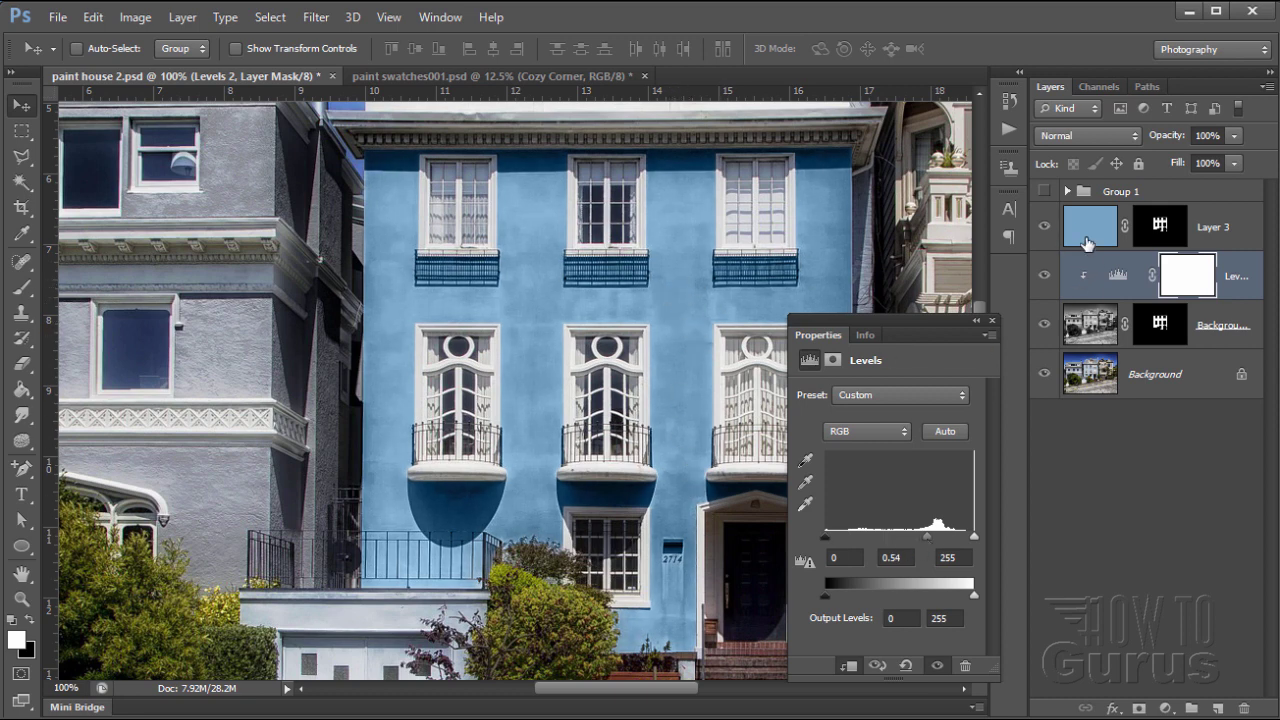
Hide Layer 3, Levels 2 and Background copy, then show and expand Group 1.
left_click(993, 322)
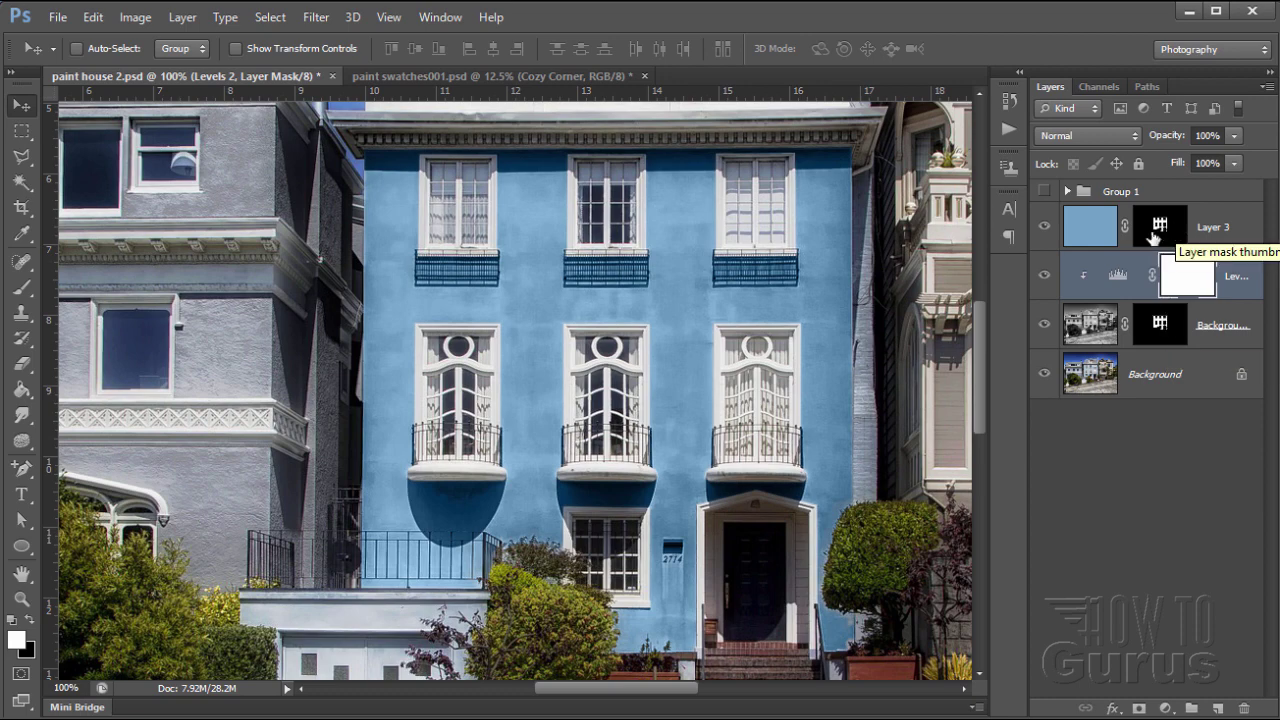
left_click(1044, 227)
left_click(1044, 276)
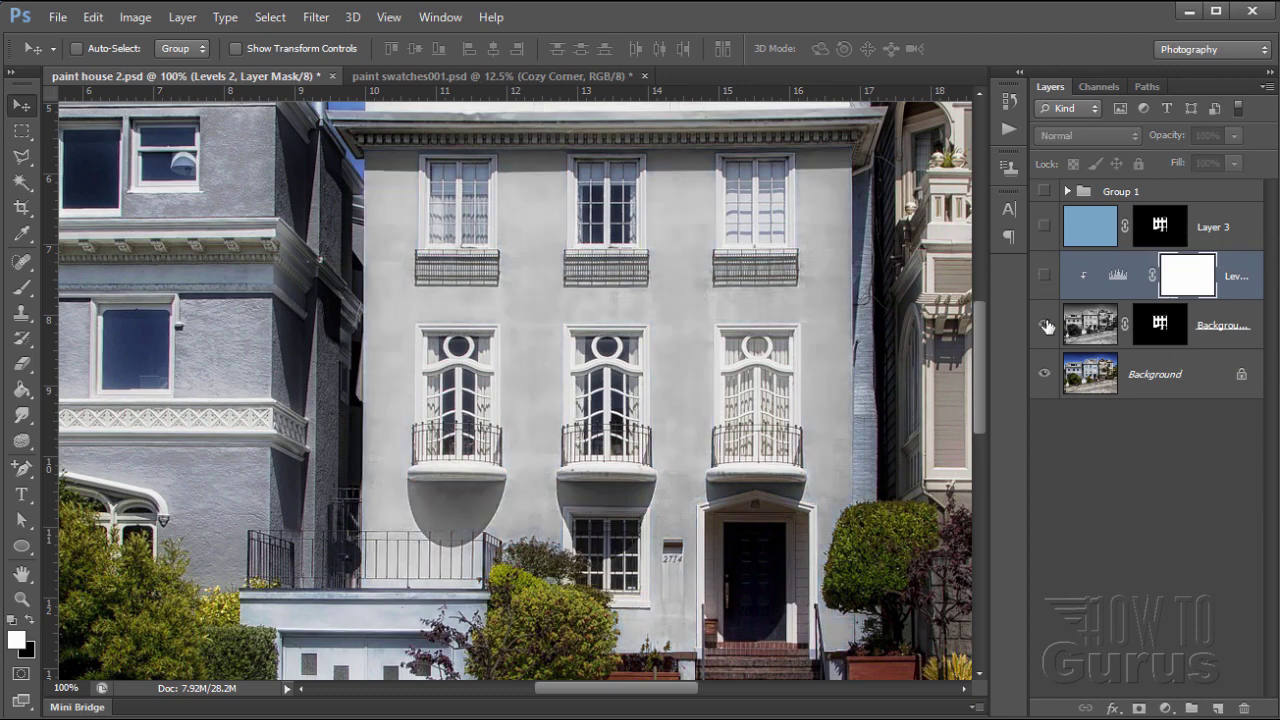
left_click(1044, 325)
left_click(1045, 192)
left_click(1067, 191)
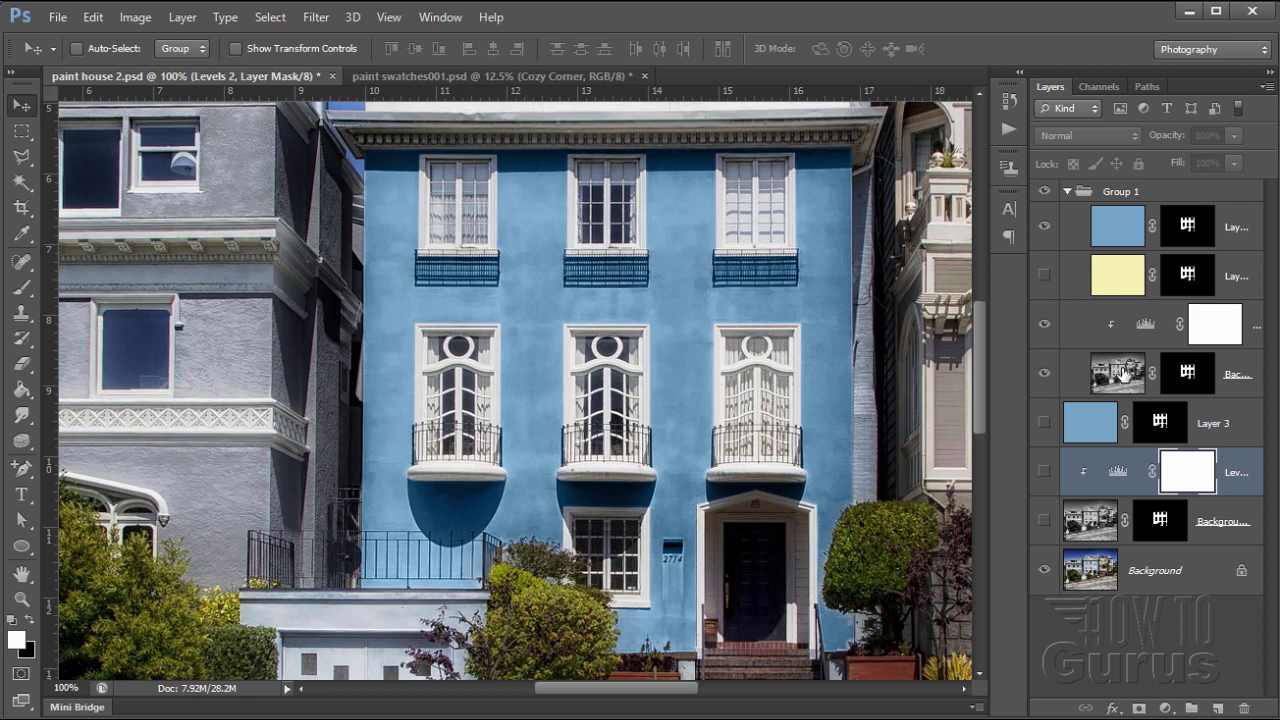
In Group 1, swap the blue layer for the yellow one and raise the Levels midtone to 2.06.
left_click(1044, 226)
left_click(1044, 275)
double_click(1144, 331)
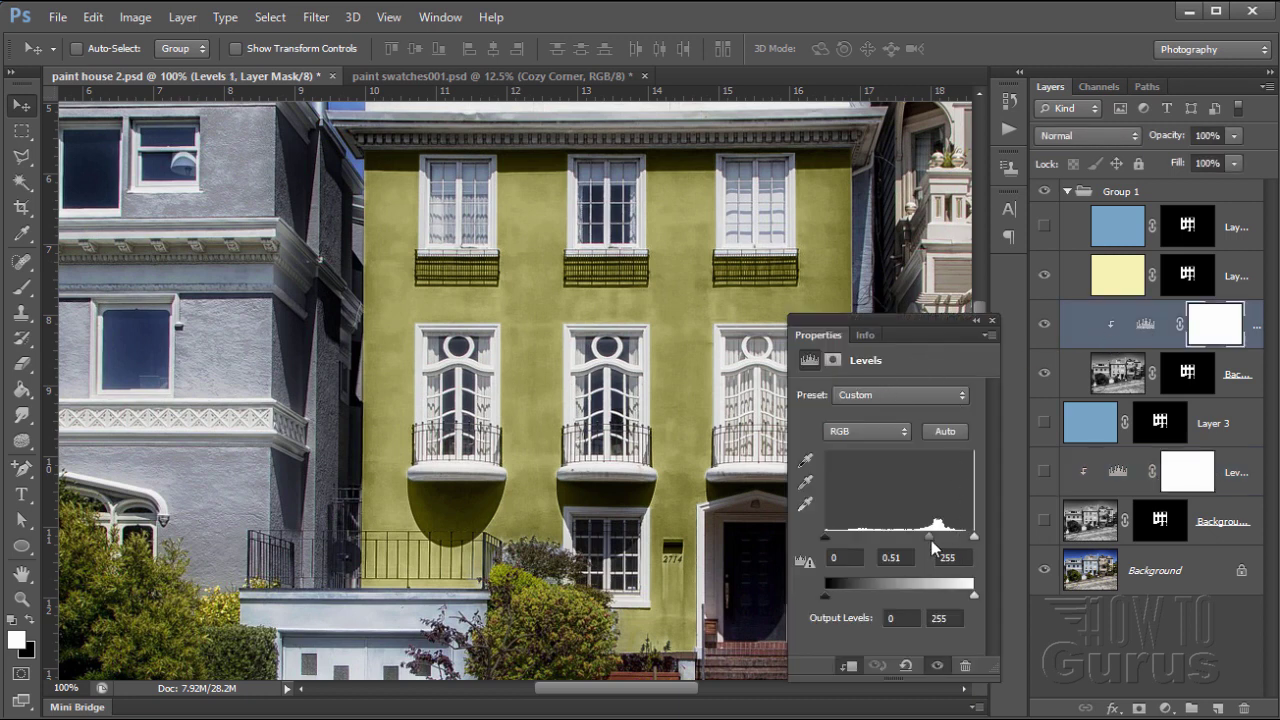
left_click_drag(931, 539, 871, 541)
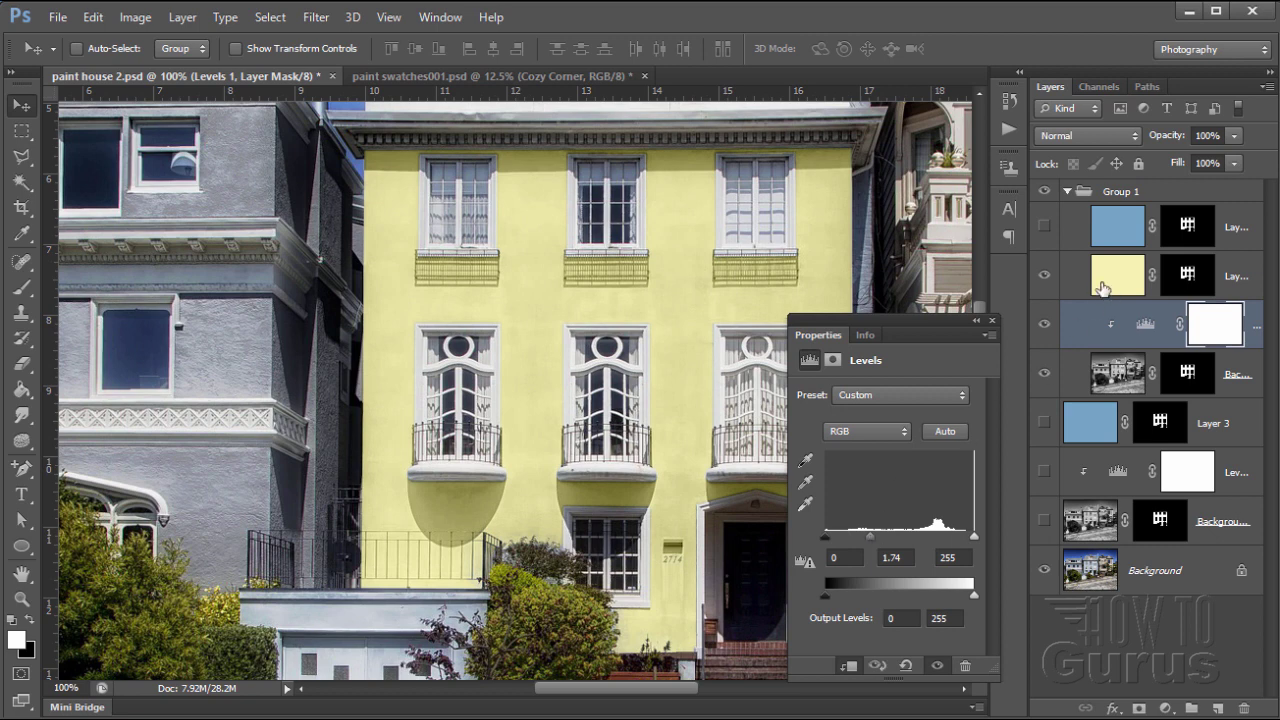
left_click_drag(870, 538, 859, 541)
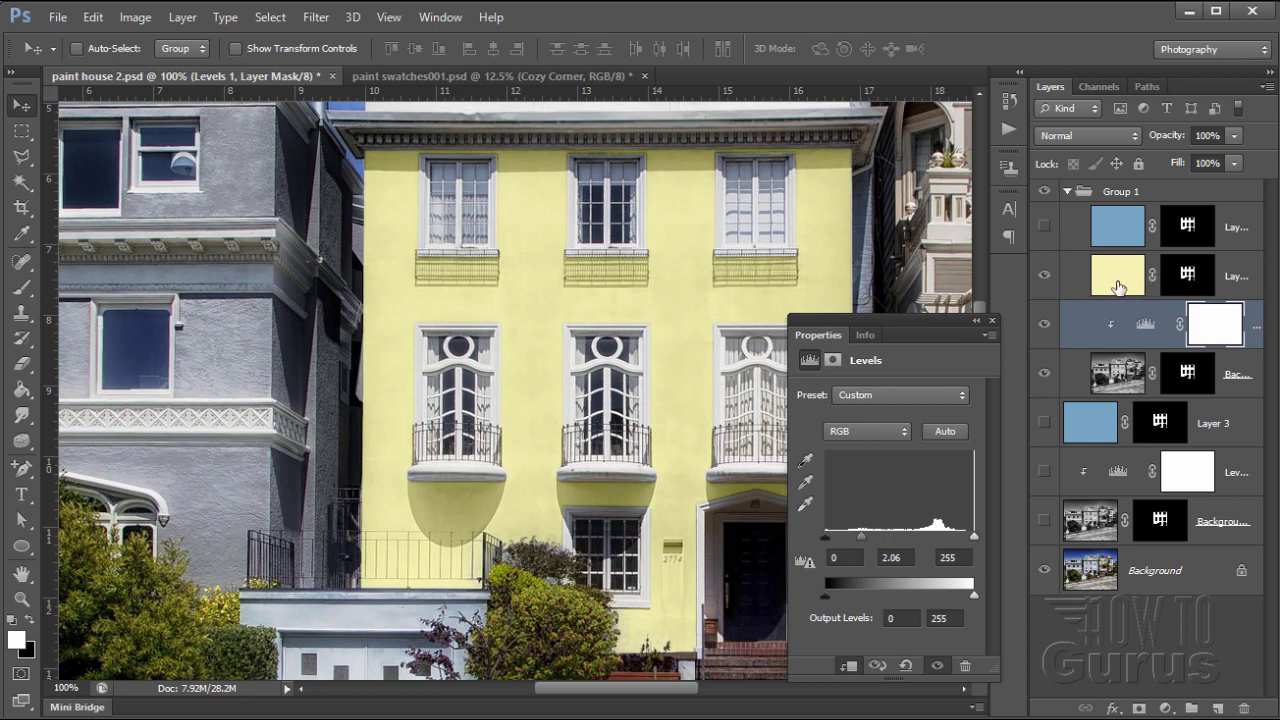
left_click(992, 321)
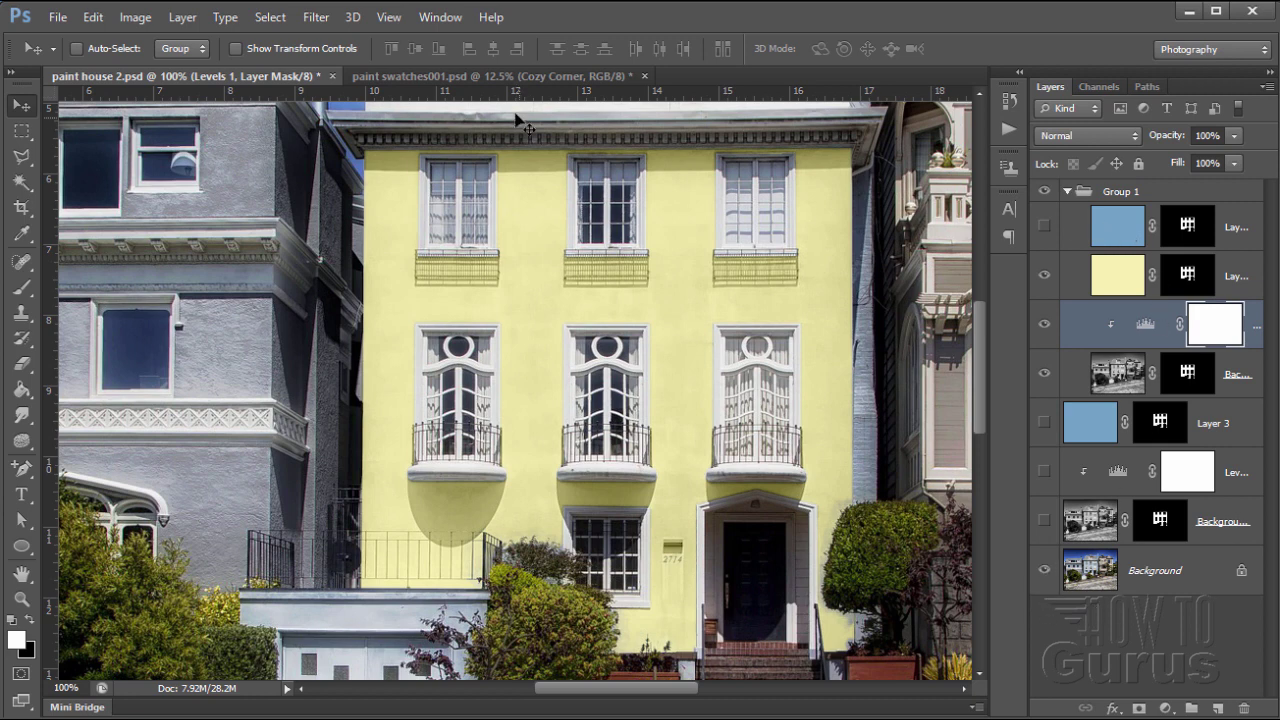
left_click(480, 76)
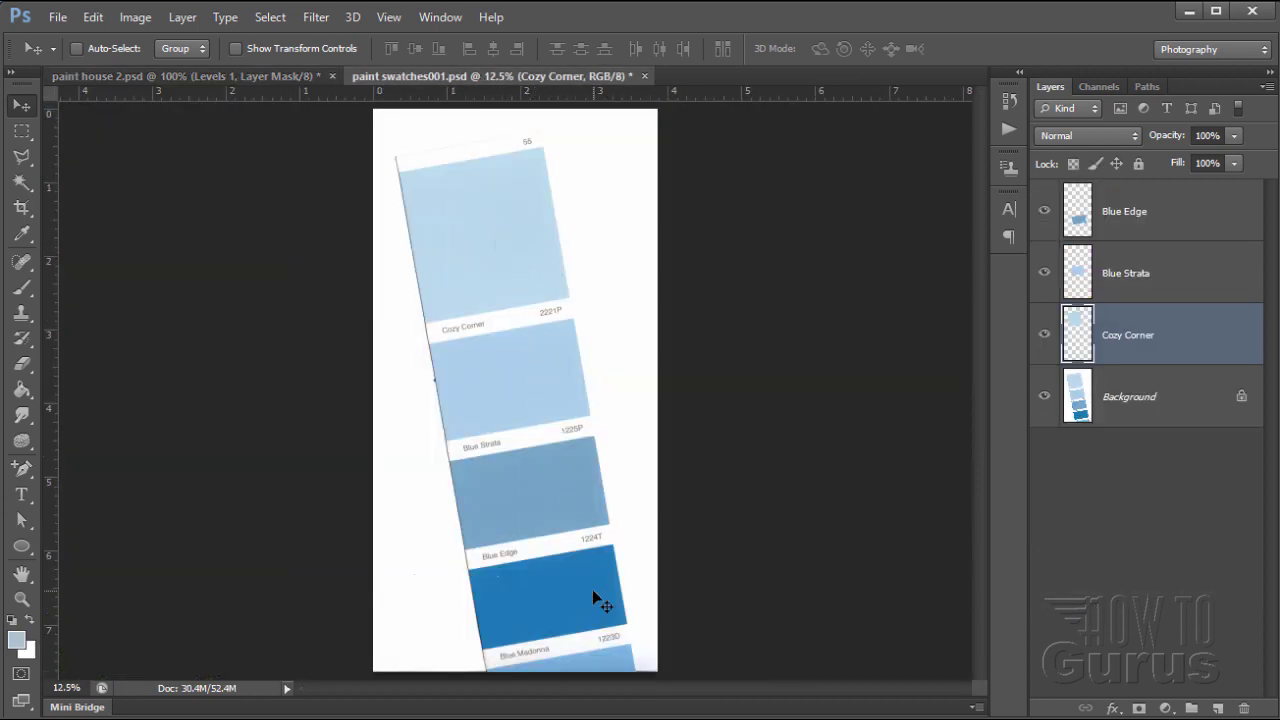
left_click(291, 76)
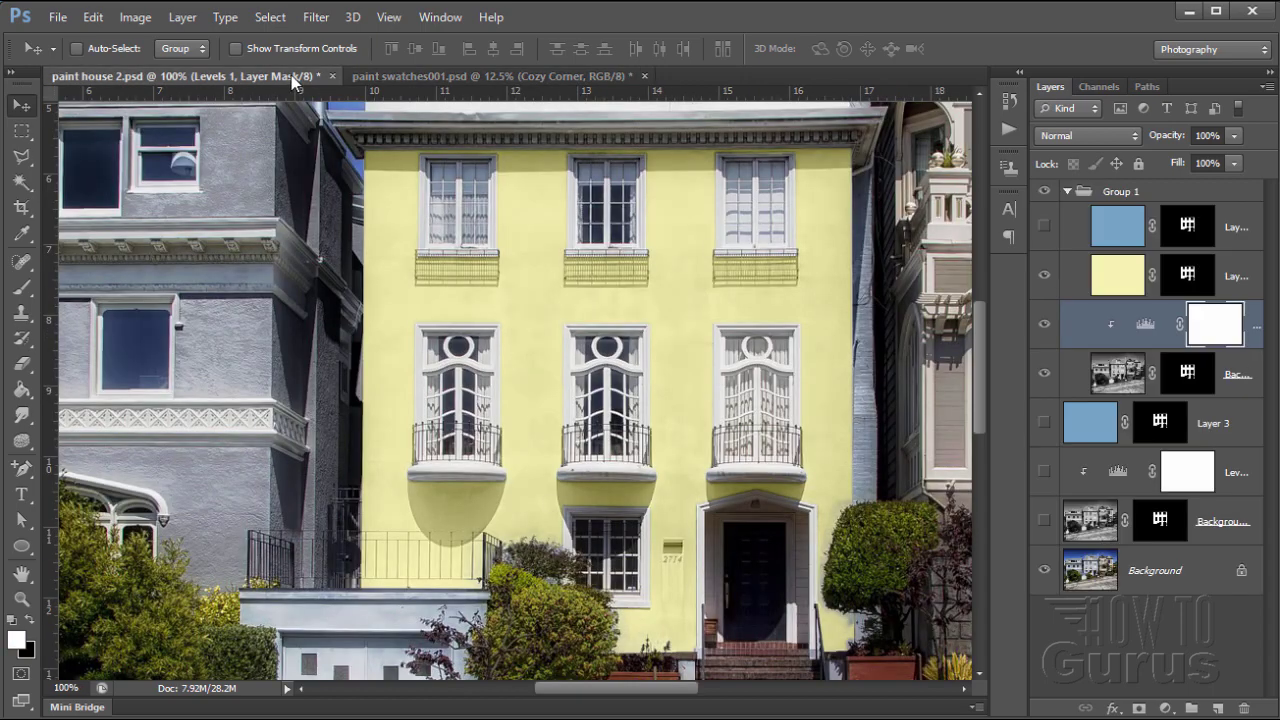